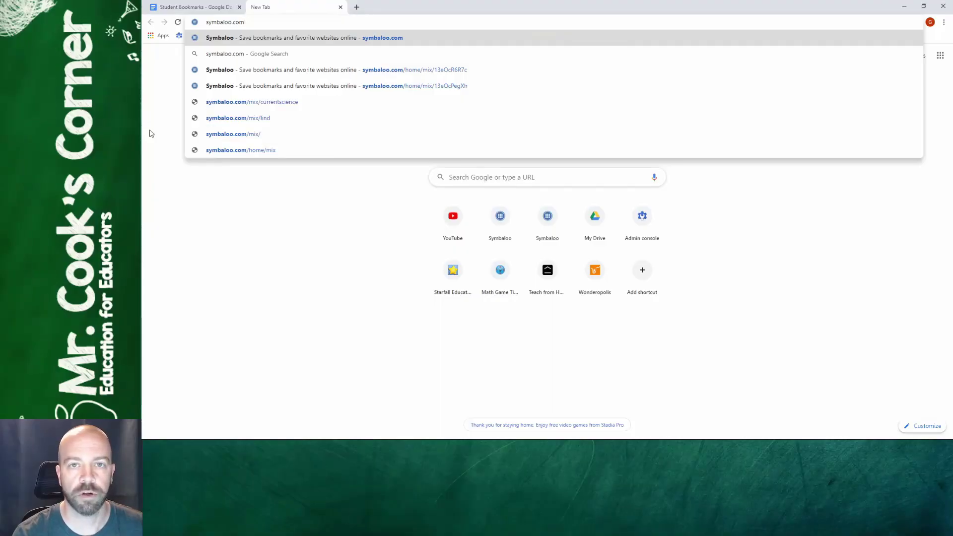
Load symbaloo.com and start signing up for a free Personal Symbaloo account
{"action": "key", "text": "Return"}
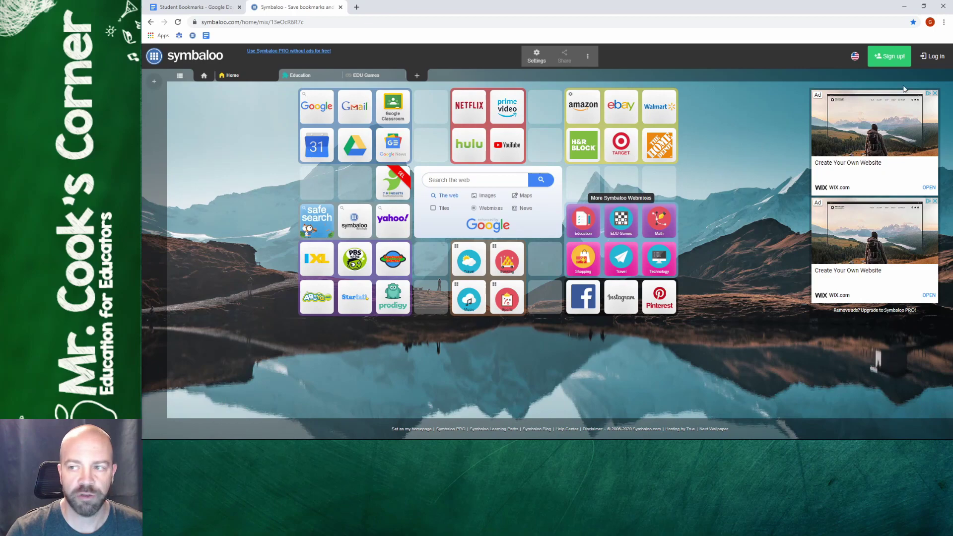
{"action": "left_click", "coordinate": [881, 57]}
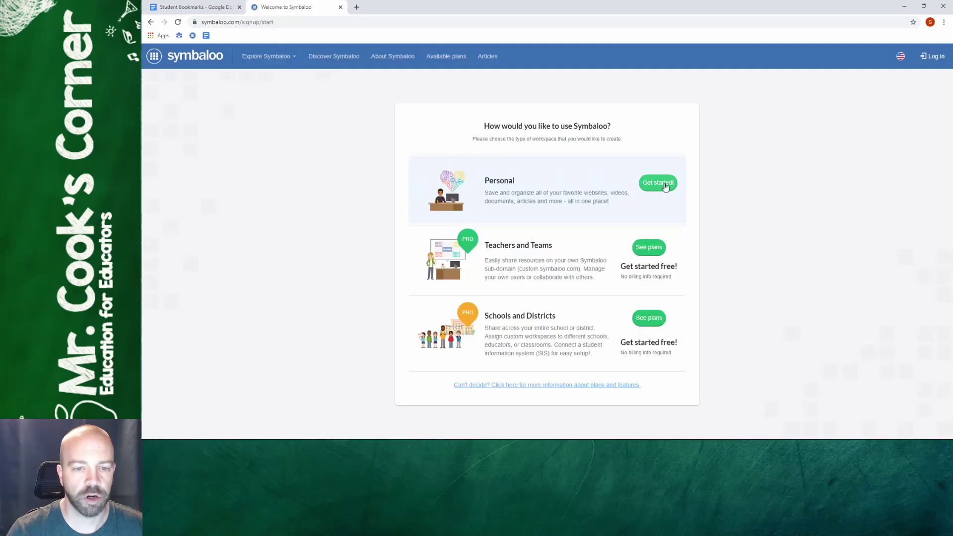
{"action": "left_click", "coordinate": [665, 185]}
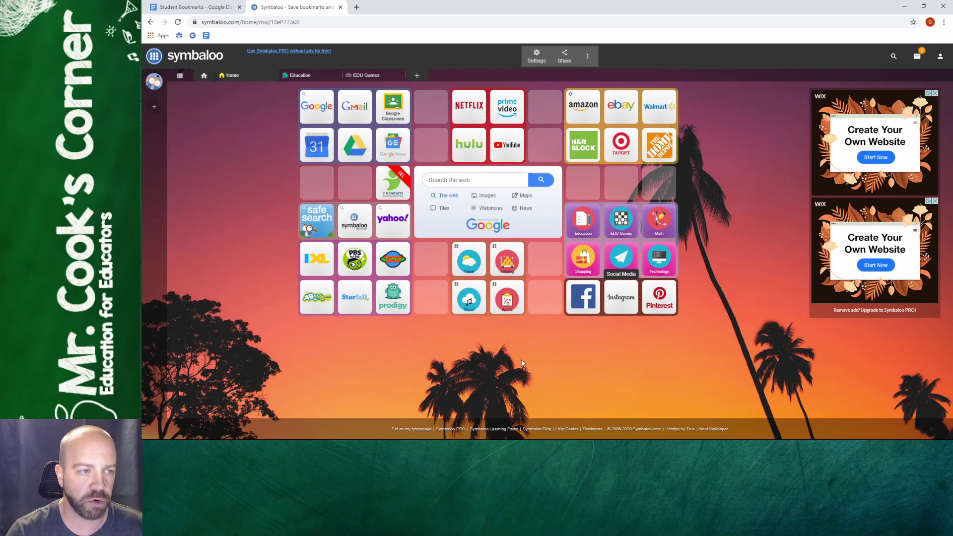
Look over the Education and EDU Games webmixes, then delete the EDU Games webmix
{"action": "left_click", "coordinate": [301, 75]}
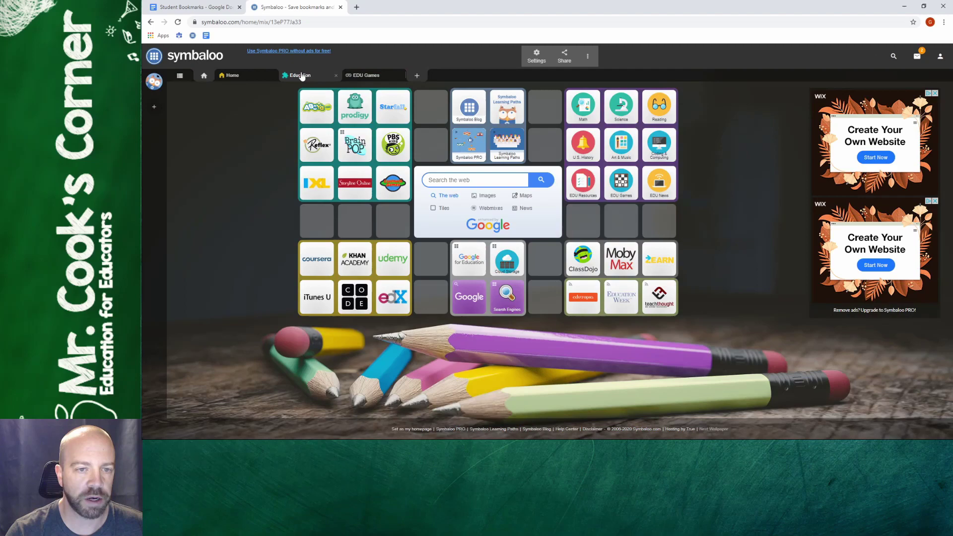
{"action": "left_click", "coordinate": [366, 75]}
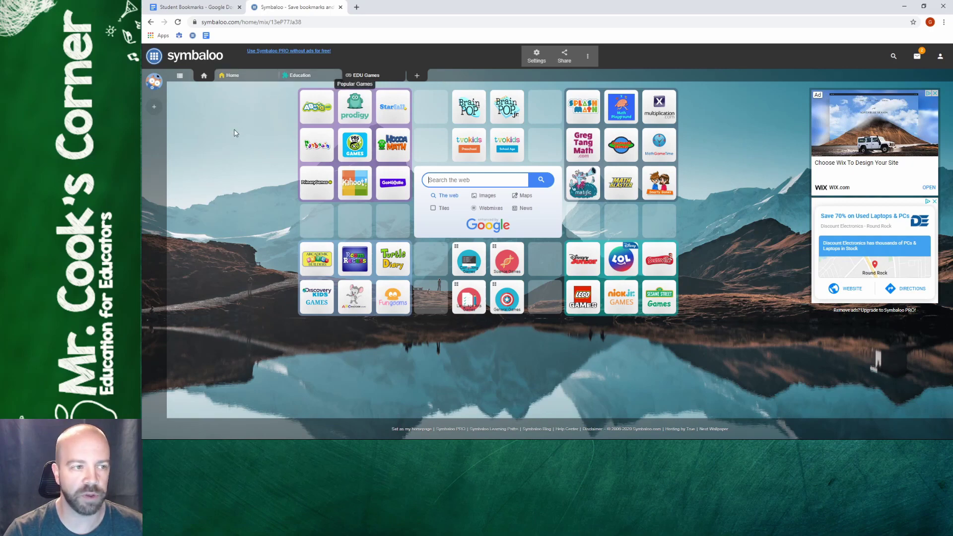
{"action": "left_click", "coordinate": [364, 77]}
{"action": "left_click", "coordinate": [364, 77]}
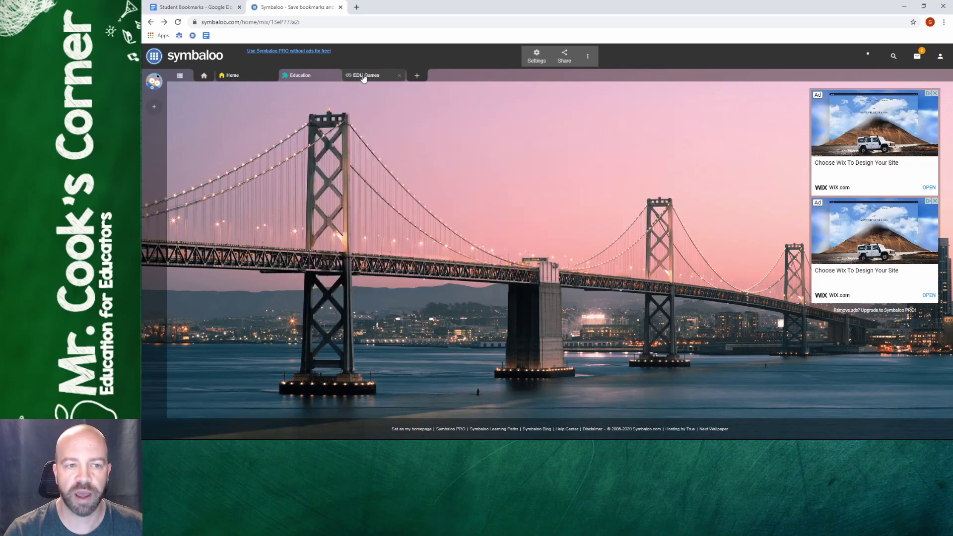
{"action": "left_click", "coordinate": [586, 58]}
{"action": "left_click", "coordinate": [594, 128]}
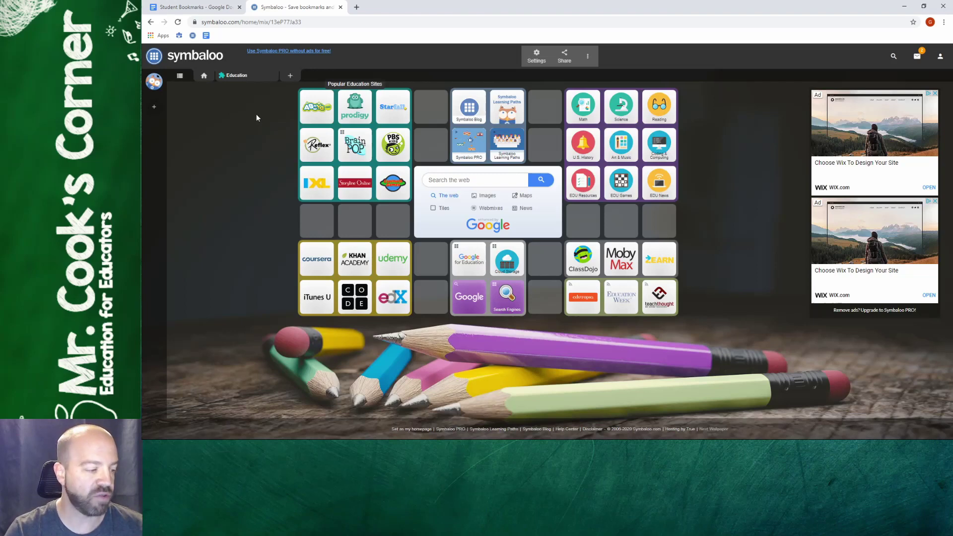
Add an empty webmix named 'Mr. Cook's Corner'
{"action": "left_click", "coordinate": [291, 77]}
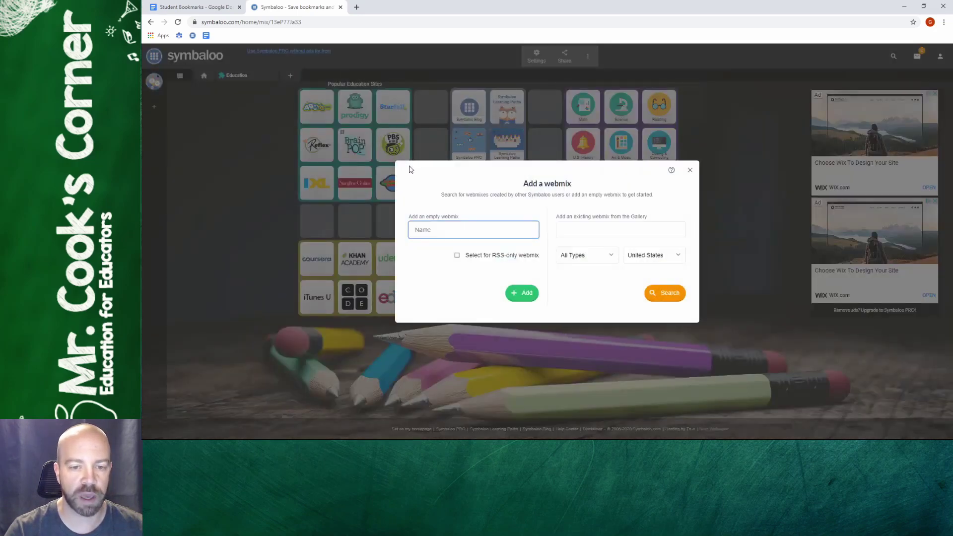
{"action": "type", "text": "Mr. Cook's Corner"}
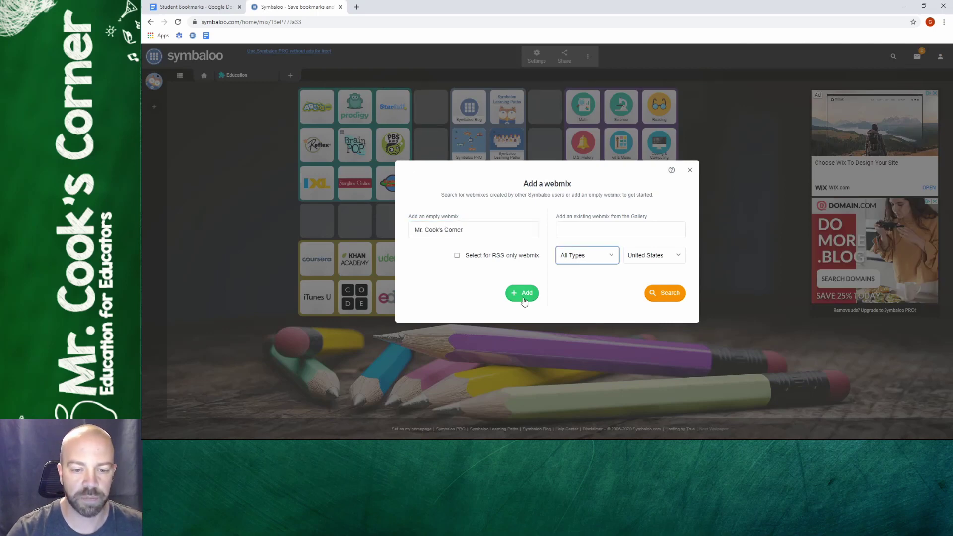
{"action": "left_click", "coordinate": [523, 300]}
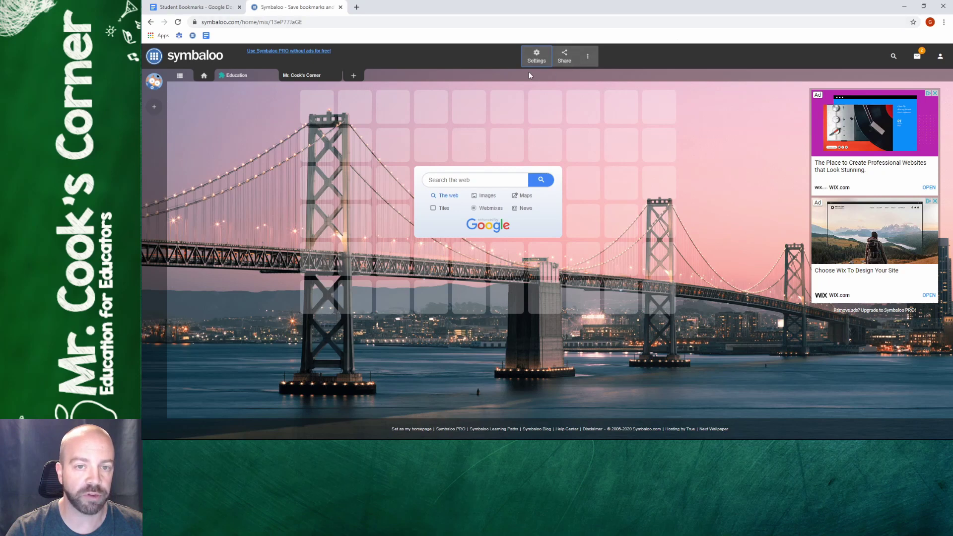
In the webmix settings, set the wallpaper to solid red and turn off transparency
{"action": "left_click", "coordinate": [536, 59]}
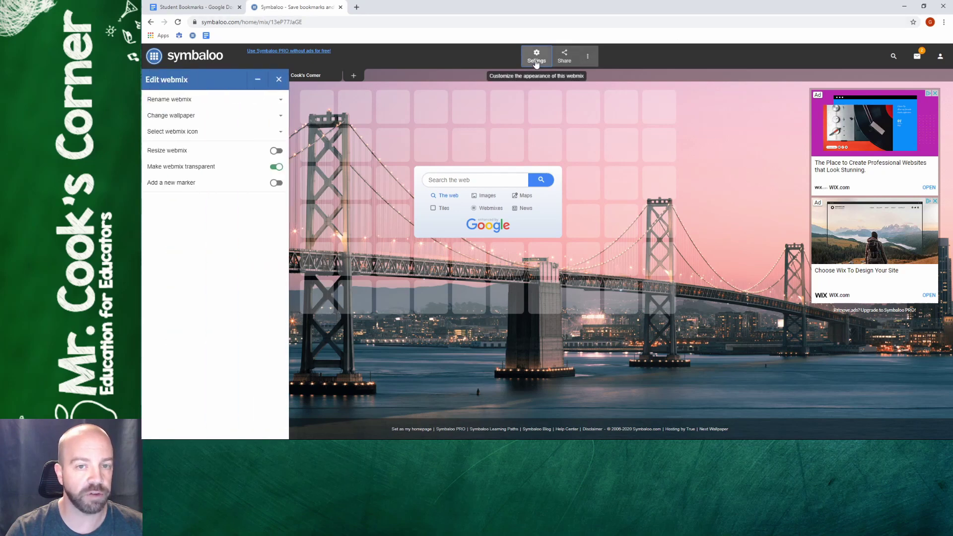
{"action": "left_click", "coordinate": [281, 103]}
{"action": "left_click", "coordinate": [280, 167]}
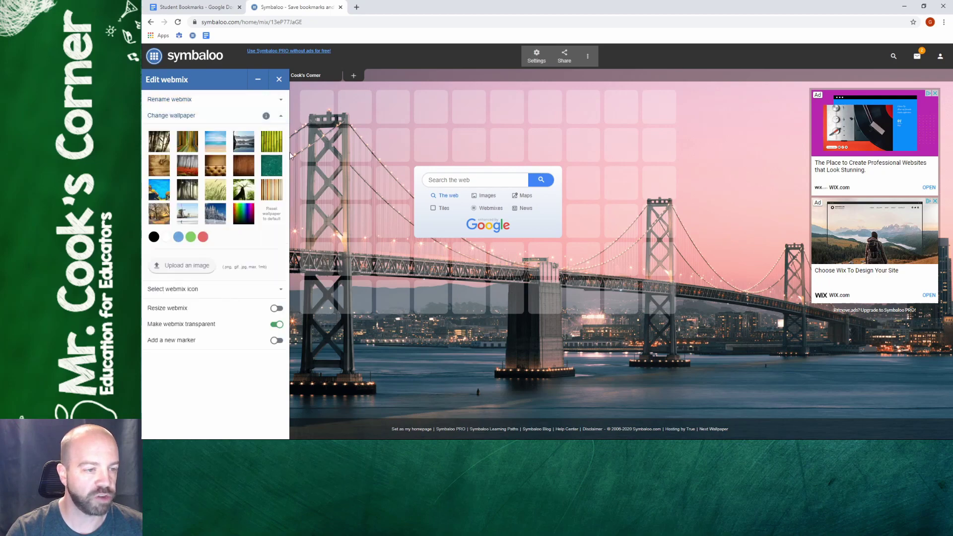
{"action": "left_click", "coordinate": [203, 236]}
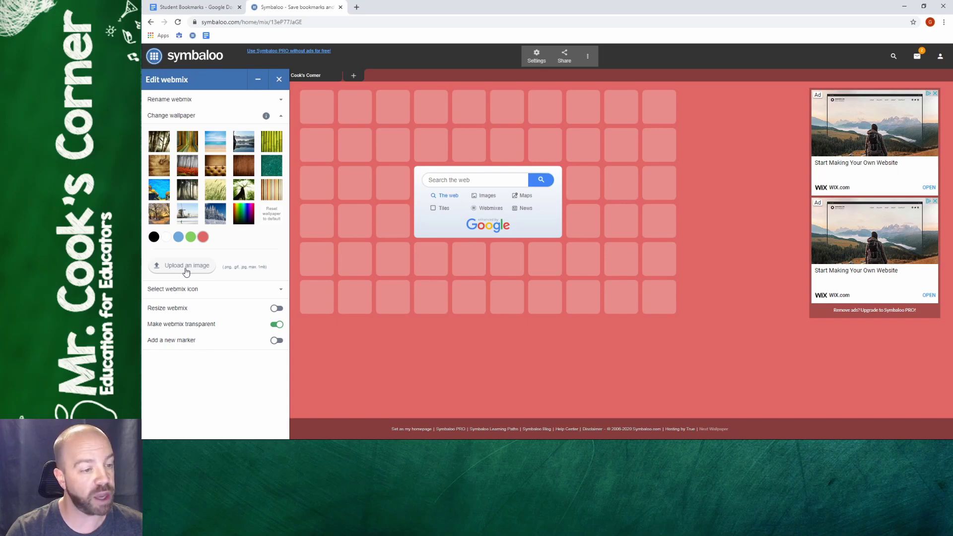
{"action": "left_click", "coordinate": [277, 324]}
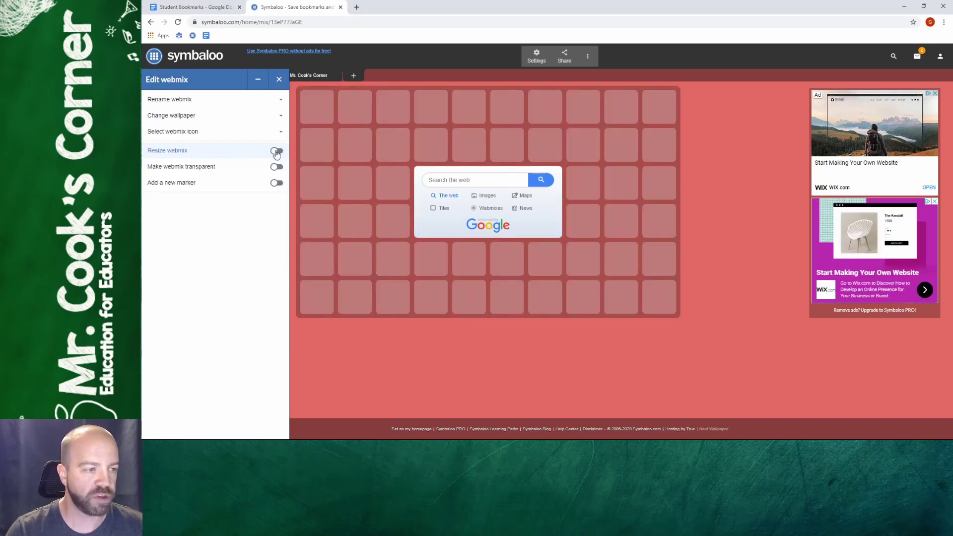
Resize the tile grid to 8 by 5 with a solid dark backing
{"action": "left_click", "coordinate": [277, 152]}
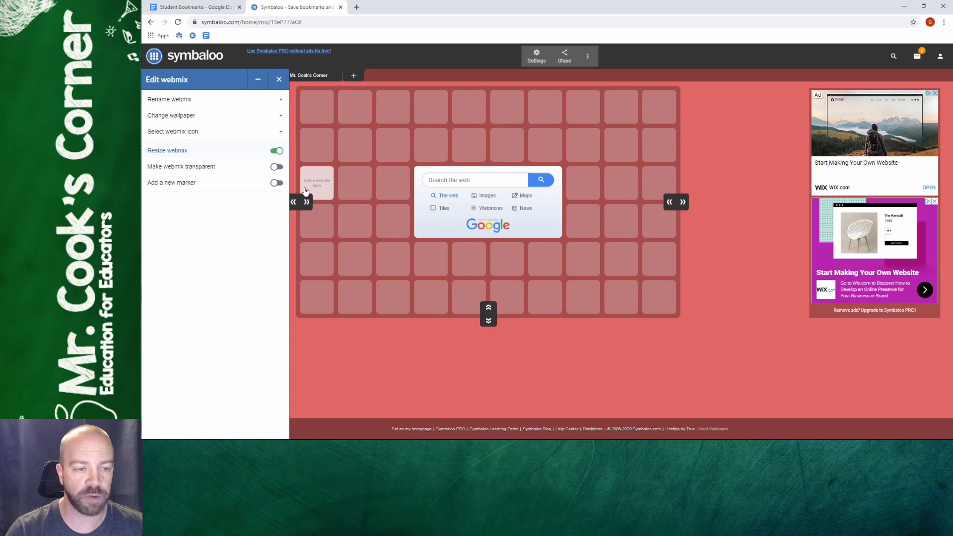
{"action": "left_click", "coordinate": [684, 202]}
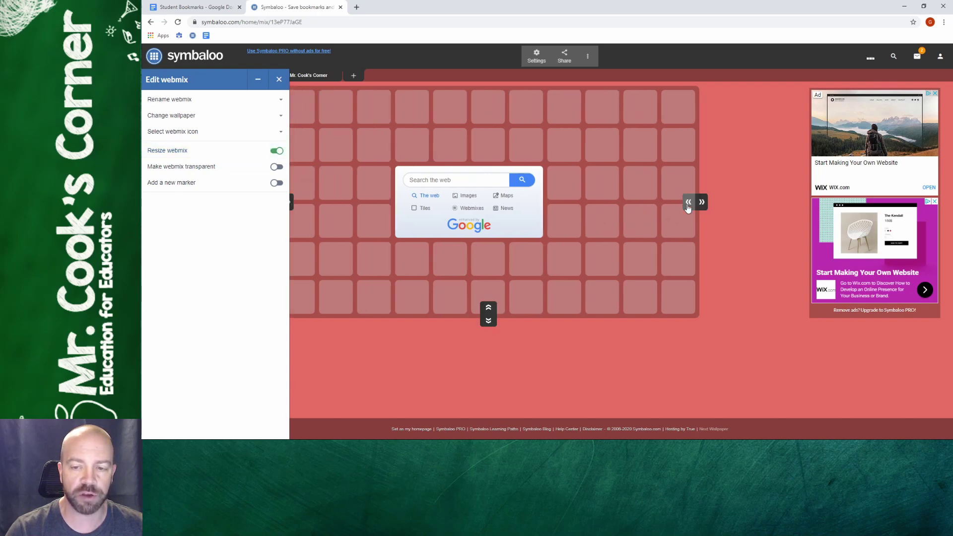
{"action": "left_click", "coordinate": [489, 322]}
{"action": "left_click", "coordinate": [687, 221]}
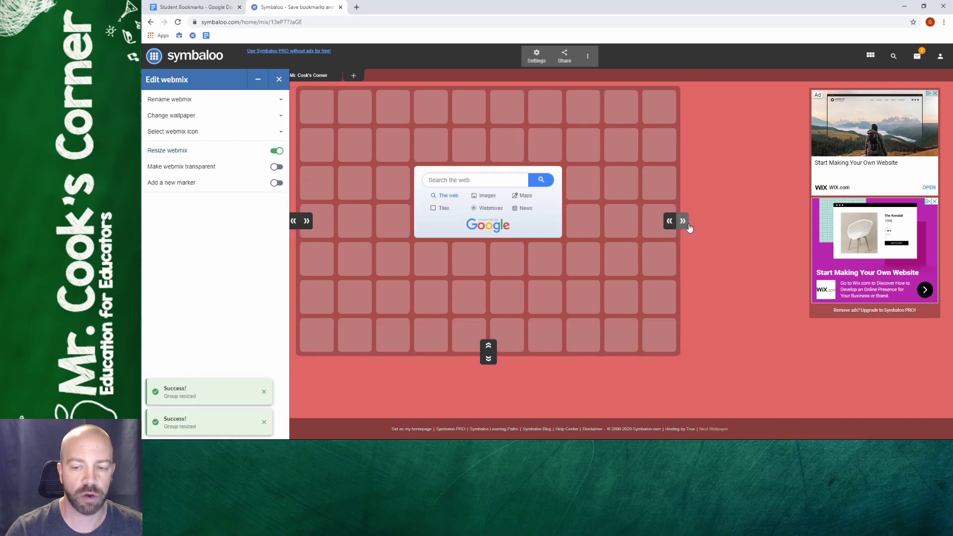
{"action": "left_click", "coordinate": [277, 167]}
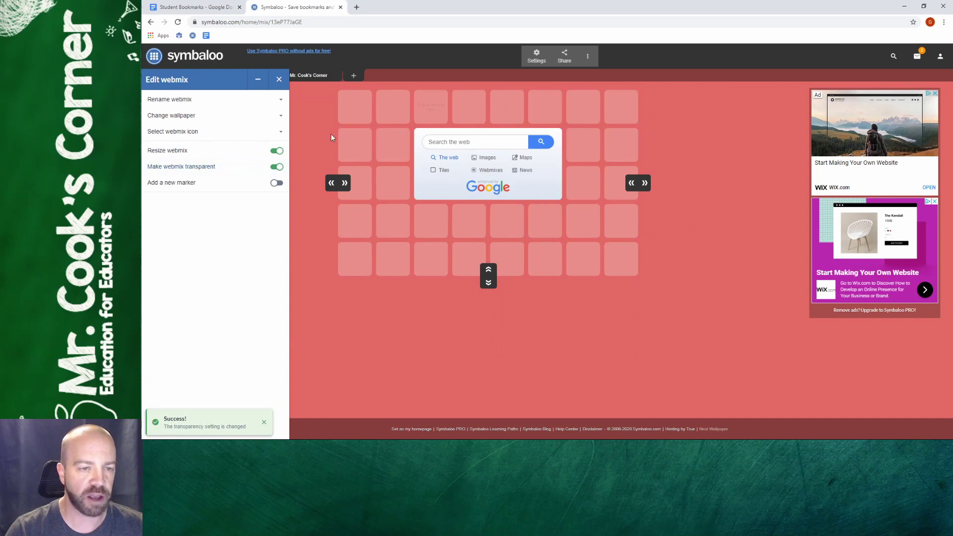
{"action": "left_click", "coordinate": [276, 167]}
{"action": "left_click", "coordinate": [279, 80]}
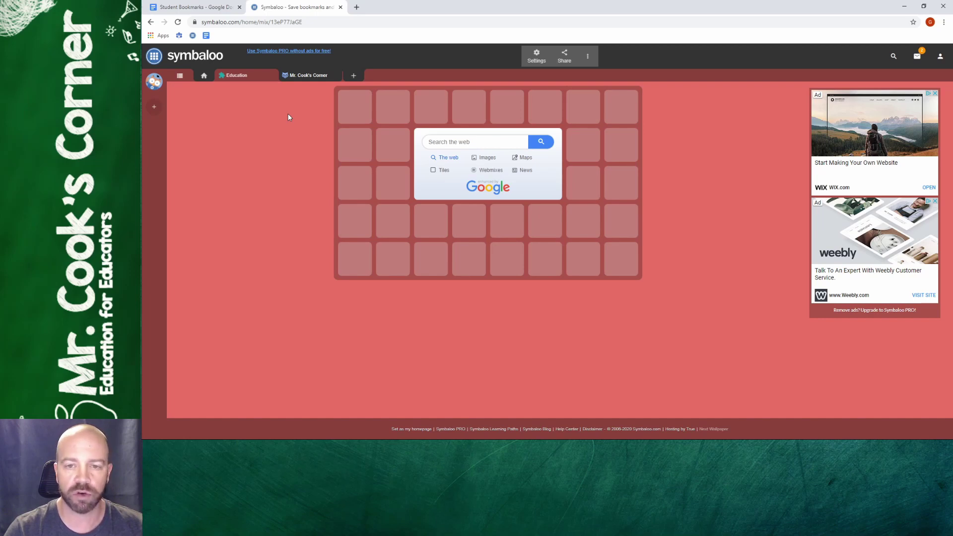
Check the Student Bookmarks document, then select the webmix's top-left empty tile
{"action": "key", "text": "ctrl+shift+Tab"}
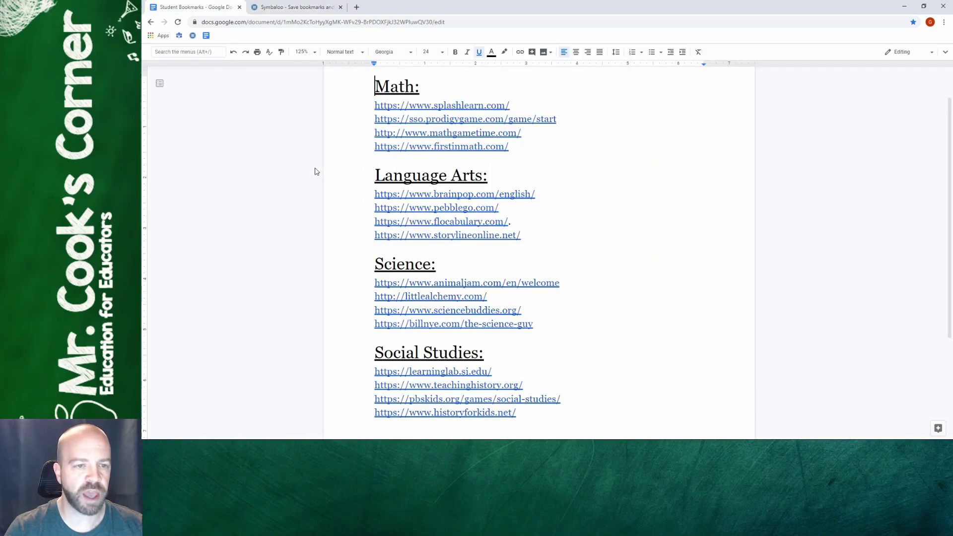
{"action": "left_click", "coordinate": [303, 8]}
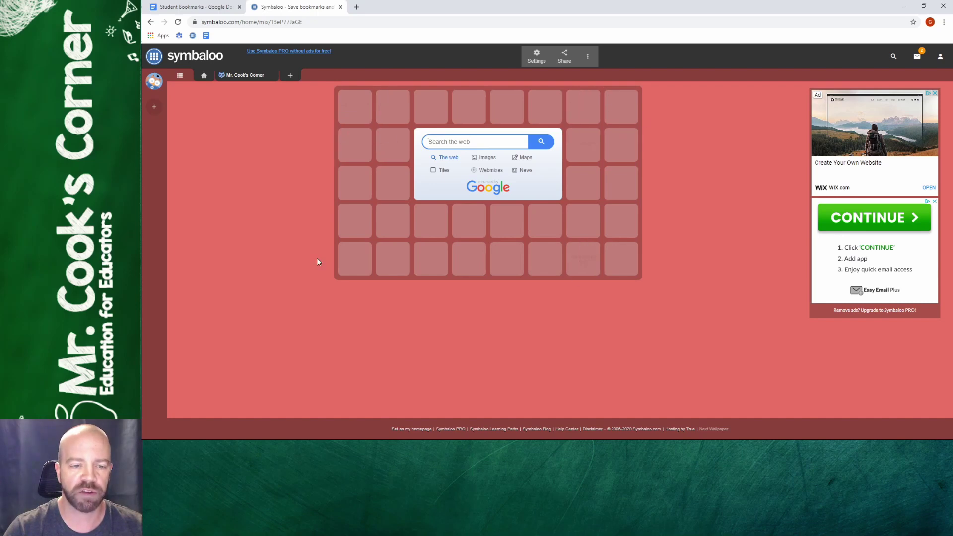
{"action": "left_click", "coordinate": [315, 110]}
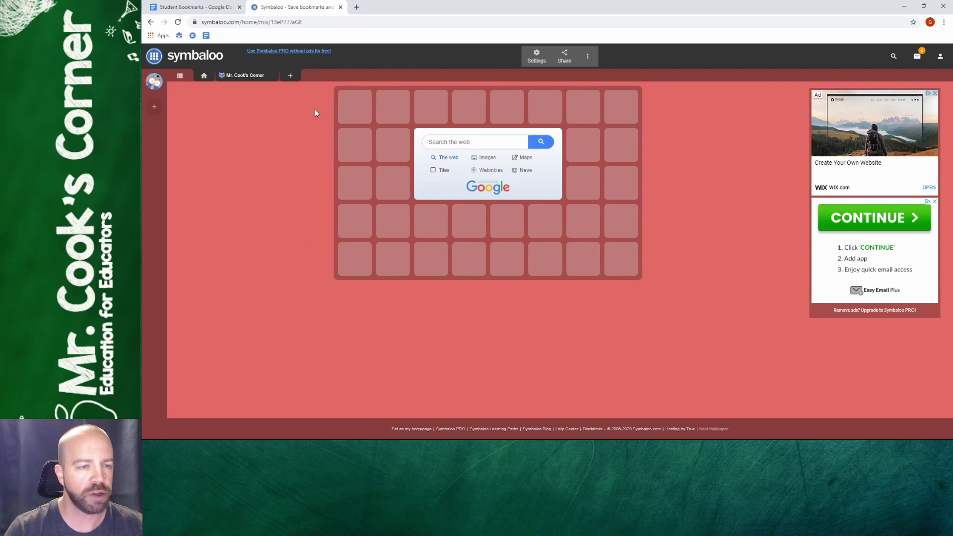
{"action": "left_click", "coordinate": [354, 107]}
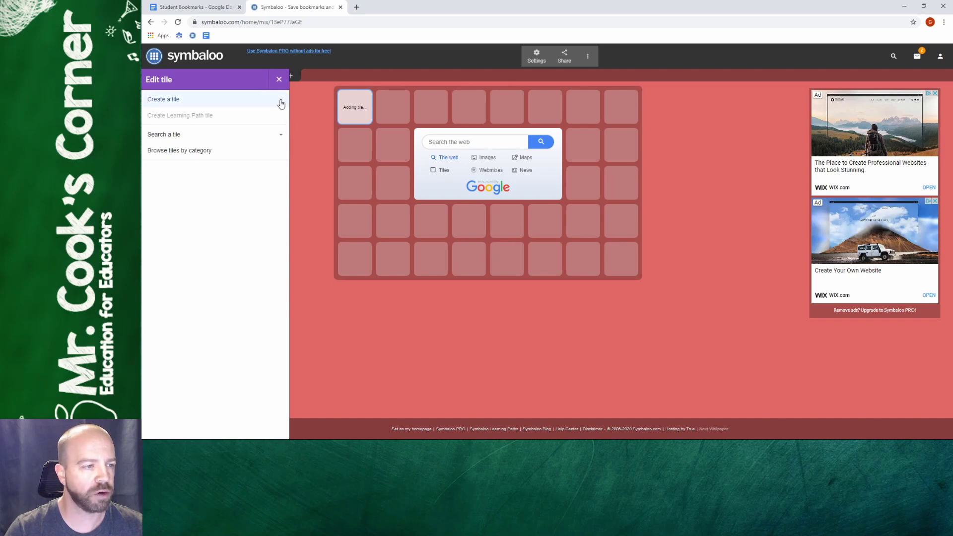
{"action": "left_click", "coordinate": [281, 103]}
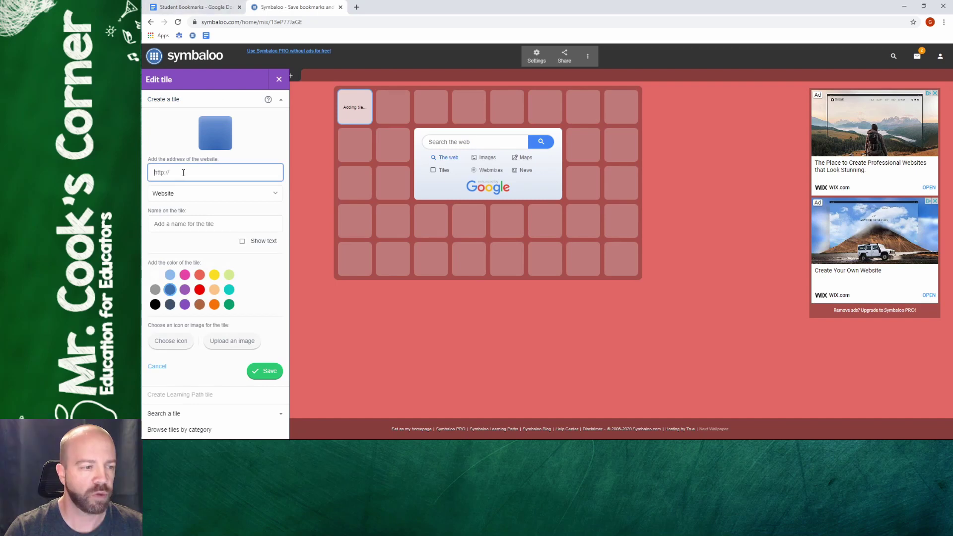
{"action": "type", "text": "https://www.splashlearn.com/"}
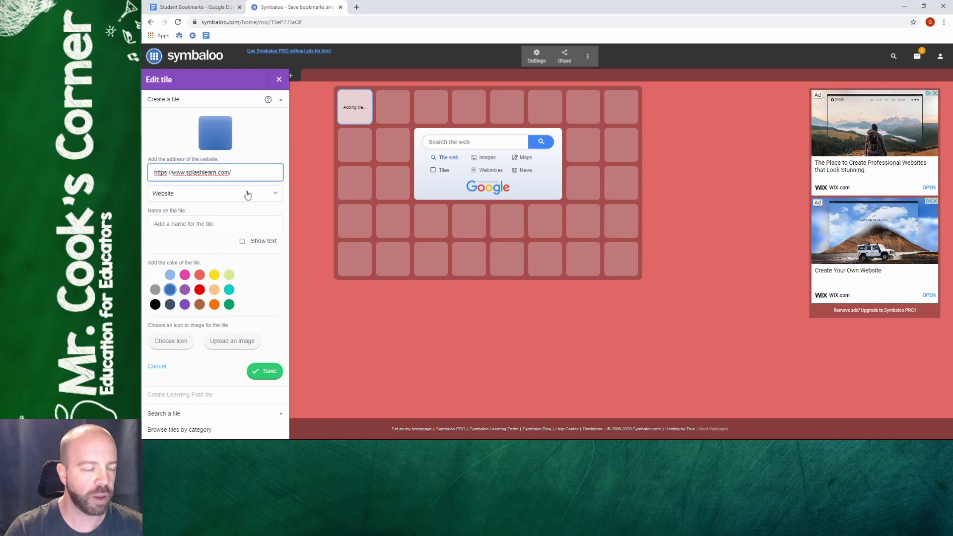
{"action": "key", "text": "Tab"}
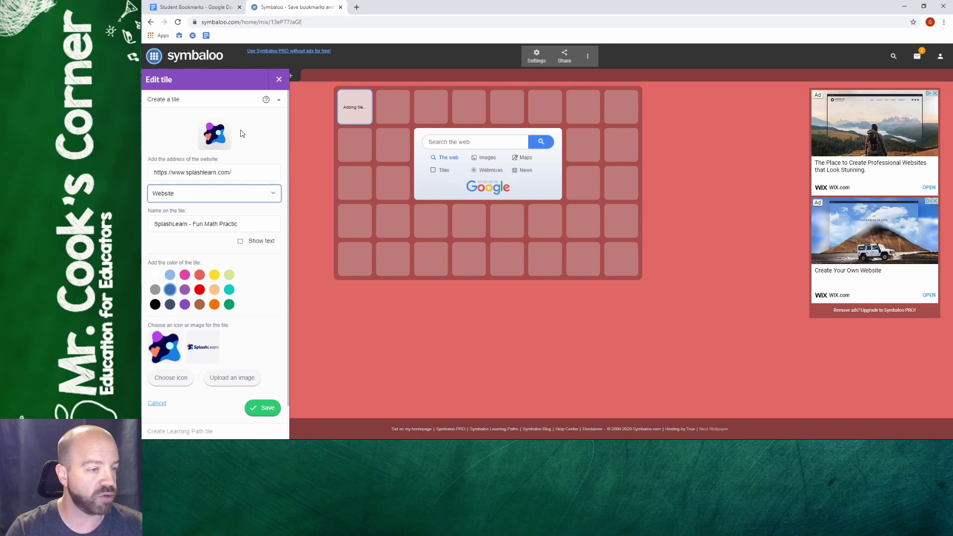
{"action": "left_click", "coordinate": [173, 244]}
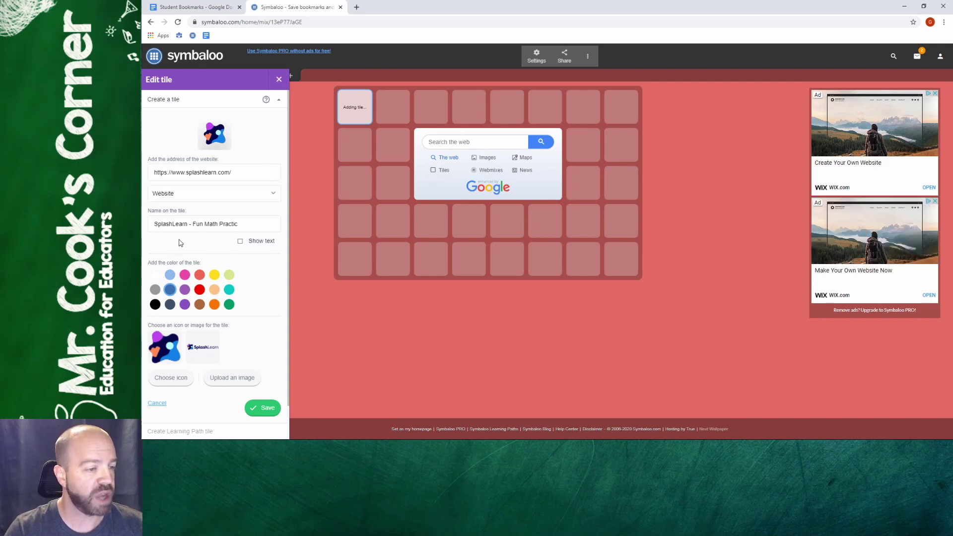
{"action": "left_click", "coordinate": [238, 224]}
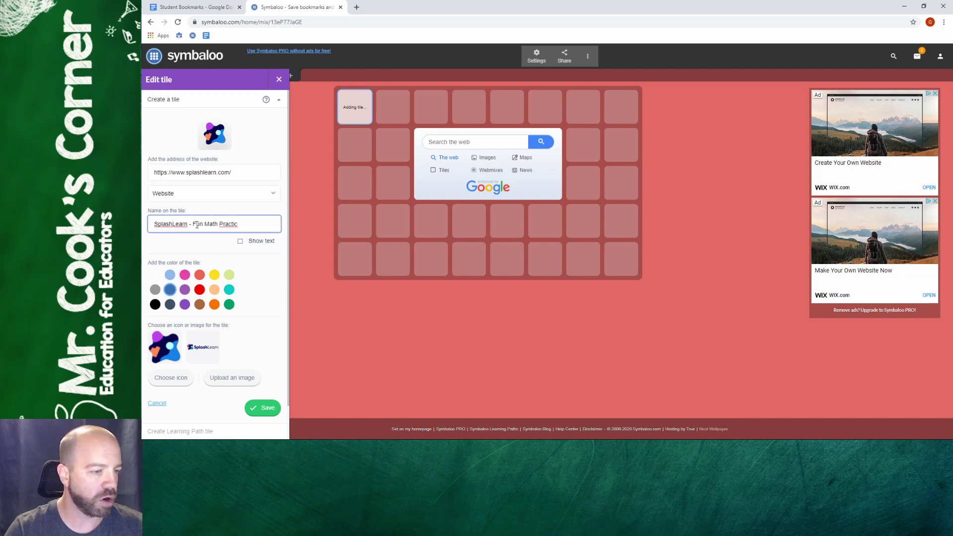
{"action": "left_click_drag", "start_coordinate": [190, 223], "coordinate": [300, 216]}
{"action": "key", "text": "BackSpace"}
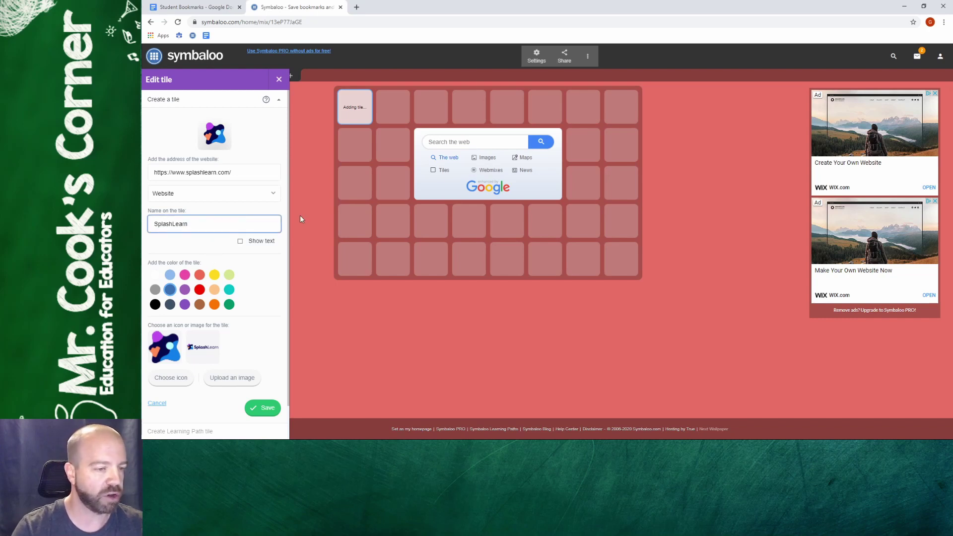
Show the SplashLearn name on the tile, make it dark blue, and save
{"action": "left_click", "coordinate": [240, 242]}
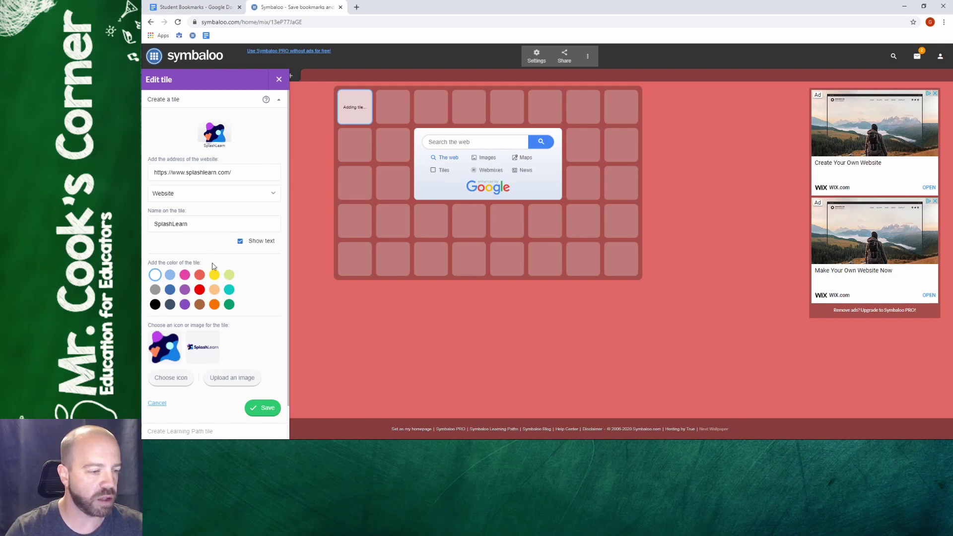
{"action": "left_click", "coordinate": [168, 292]}
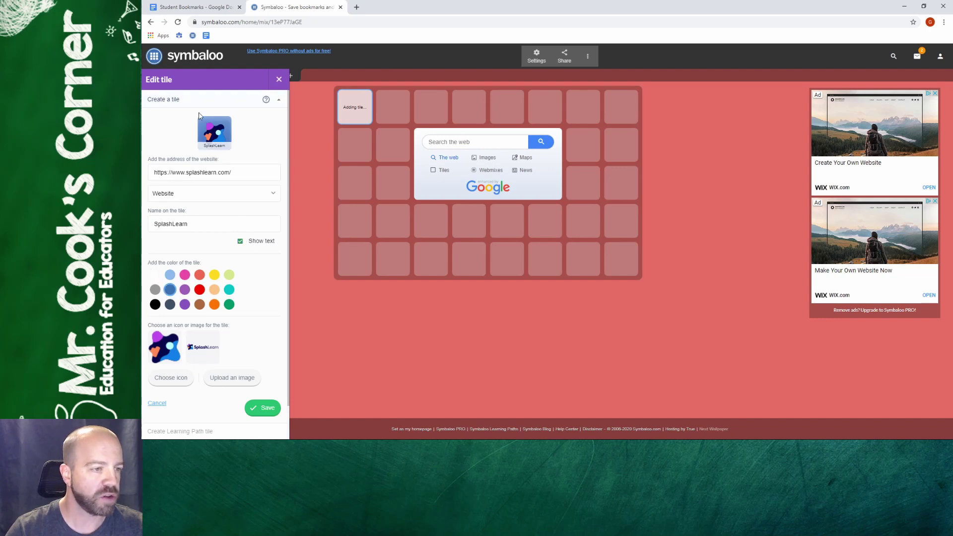
{"action": "left_click", "coordinate": [210, 351]}
{"action": "left_click", "coordinate": [253, 314]}
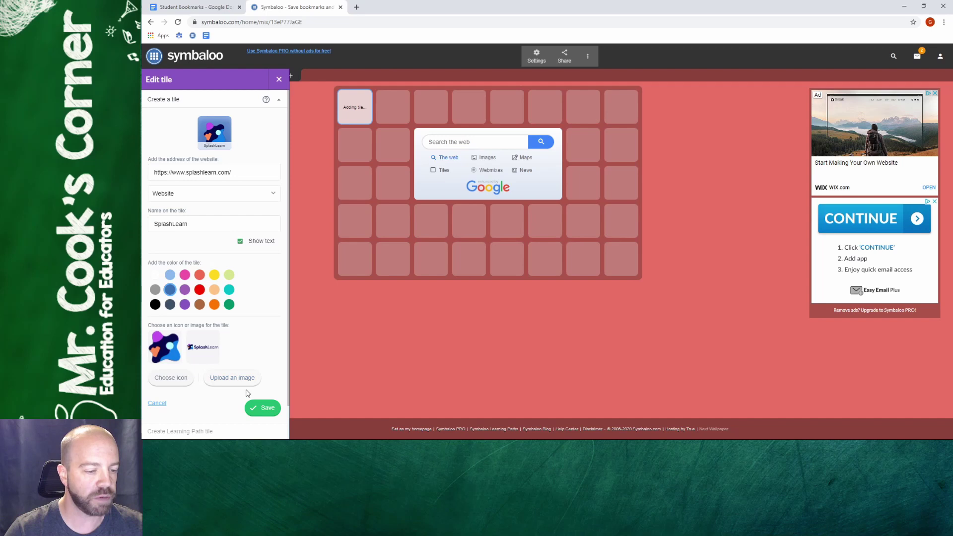
{"action": "left_click", "coordinate": [265, 408]}
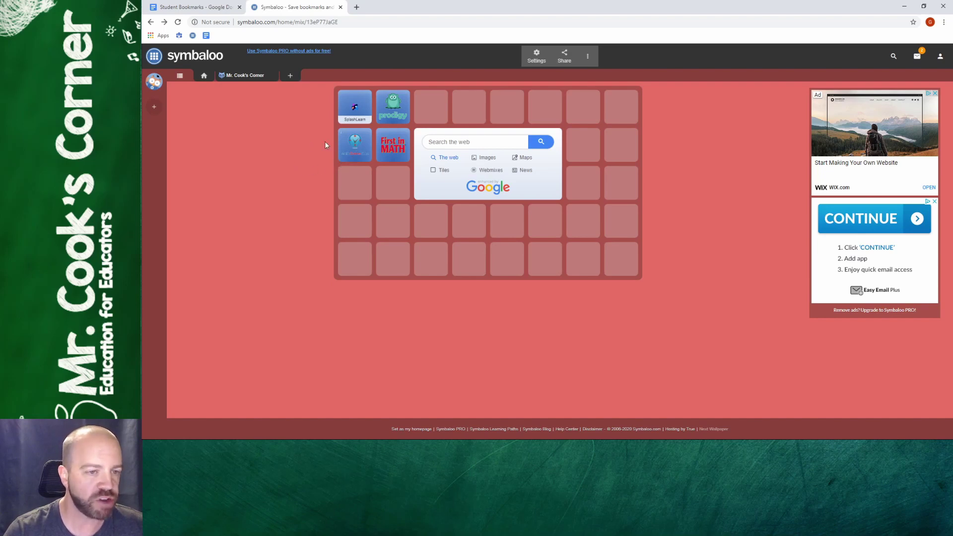
Turn on Show text for the Math Game Time tile and save it
{"action": "right_click", "coordinate": [350, 146]}
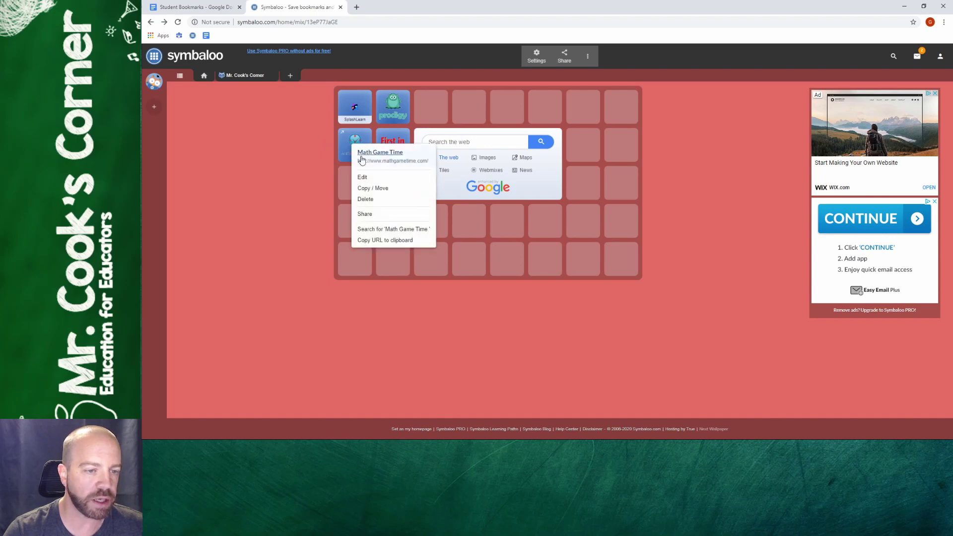
{"action": "left_click", "coordinate": [370, 178]}
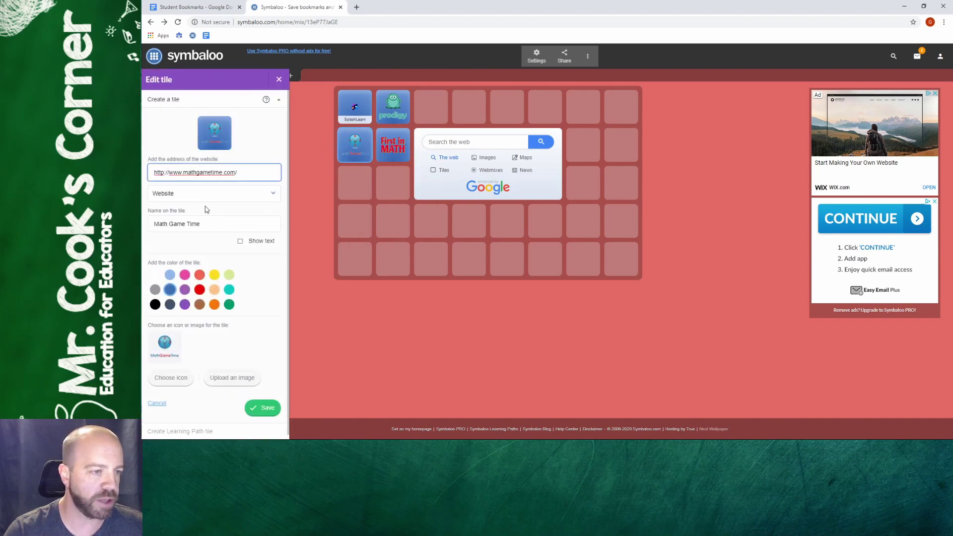
{"action": "left_click", "coordinate": [240, 242]}
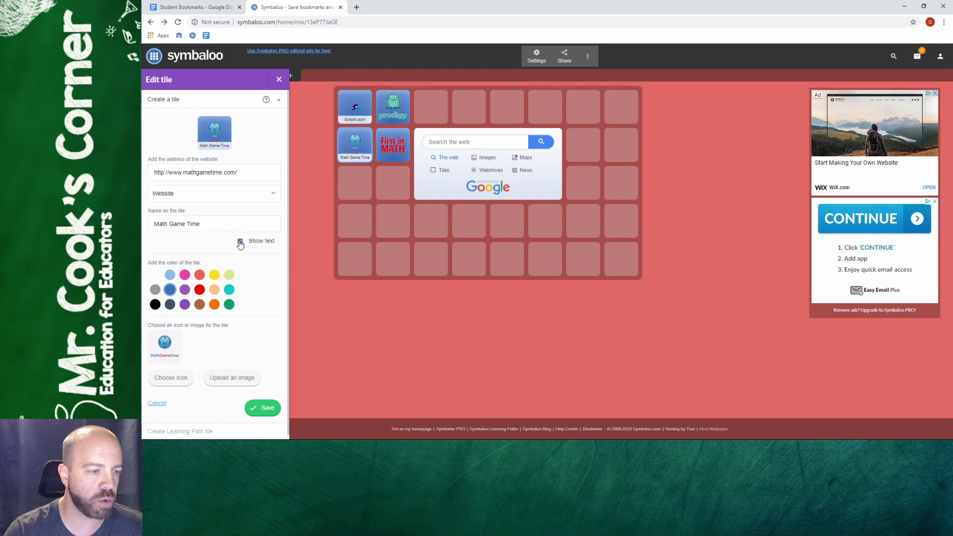
{"action": "left_click", "coordinate": [306, 167]}
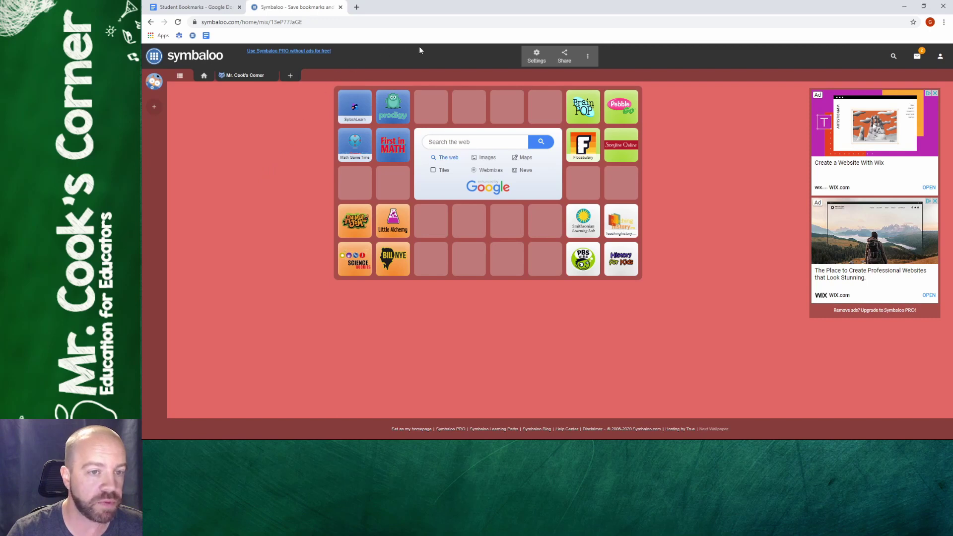
Search ready-made tiles for 'math' and add the Coolmath tile to an empty slot
{"action": "left_click", "coordinate": [429, 113]}
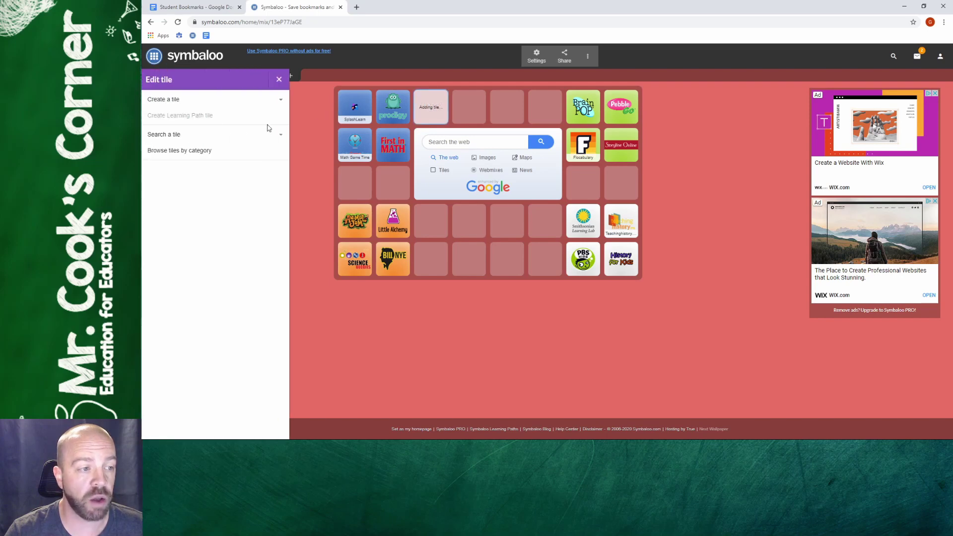
{"action": "left_click", "coordinate": [205, 137]}
{"action": "left_click", "coordinate": [210, 169]}
{"action": "type", "text": "math"}
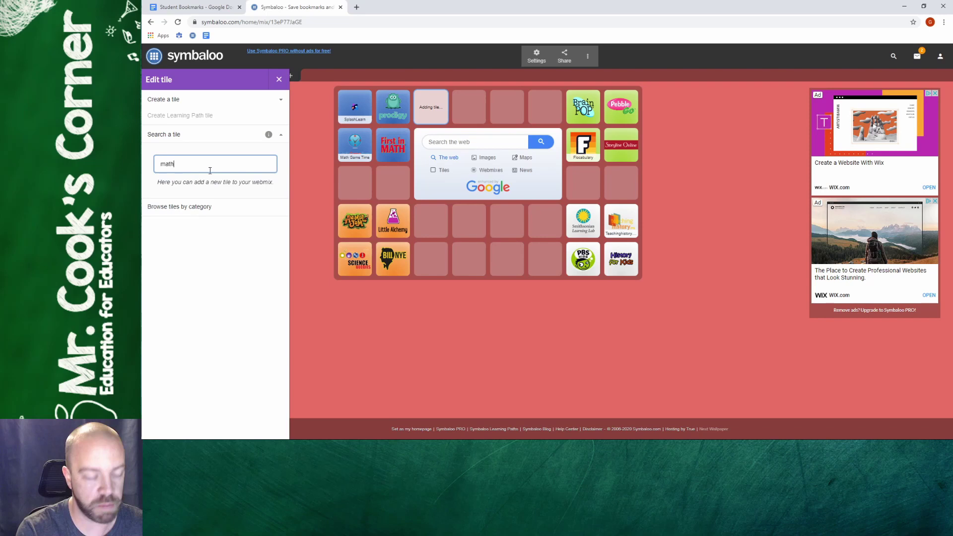
{"action": "scroll", "coordinate": [223, 221], "scroll_direction": "down", "scroll_amount": 3}
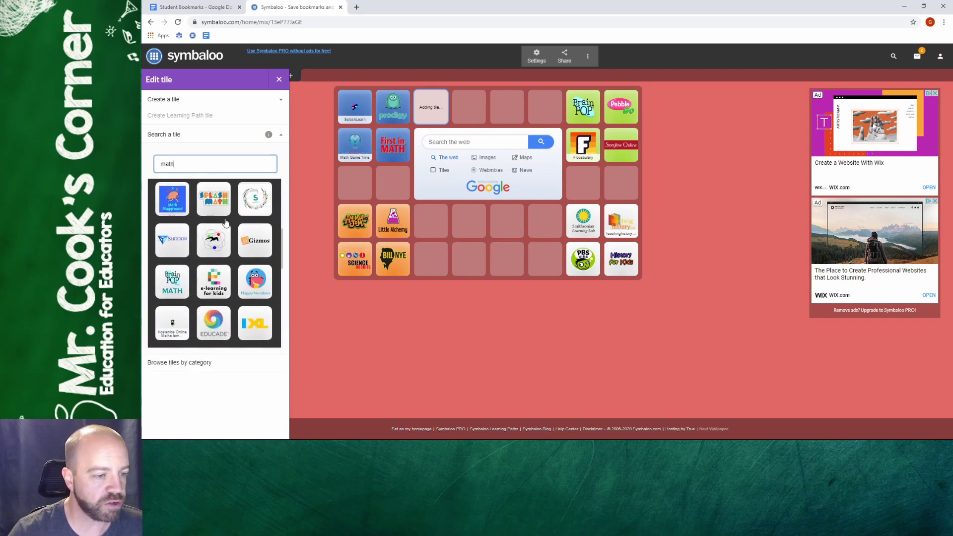
{"action": "scroll", "coordinate": [226, 222], "scroll_direction": "up", "scroll_amount": 5}
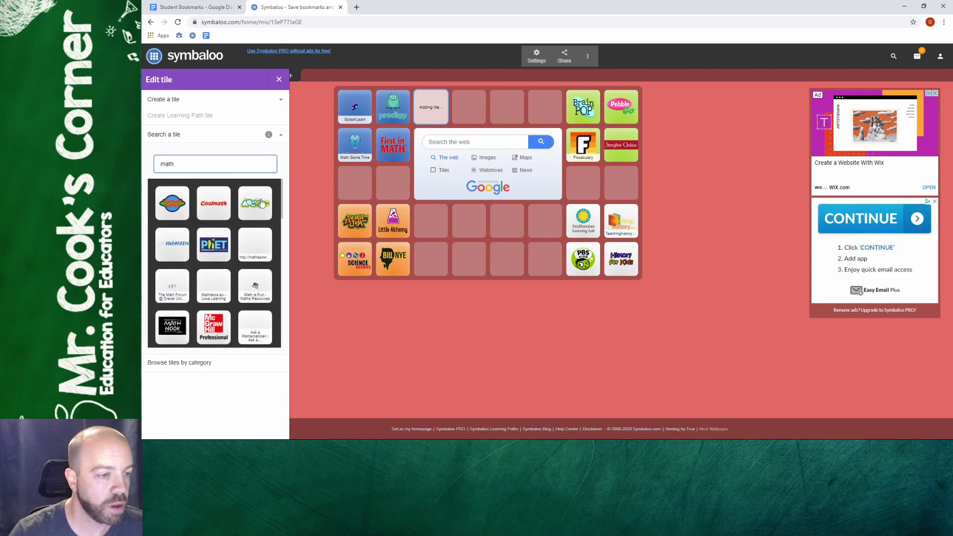
{"action": "left_click", "coordinate": [212, 208]}
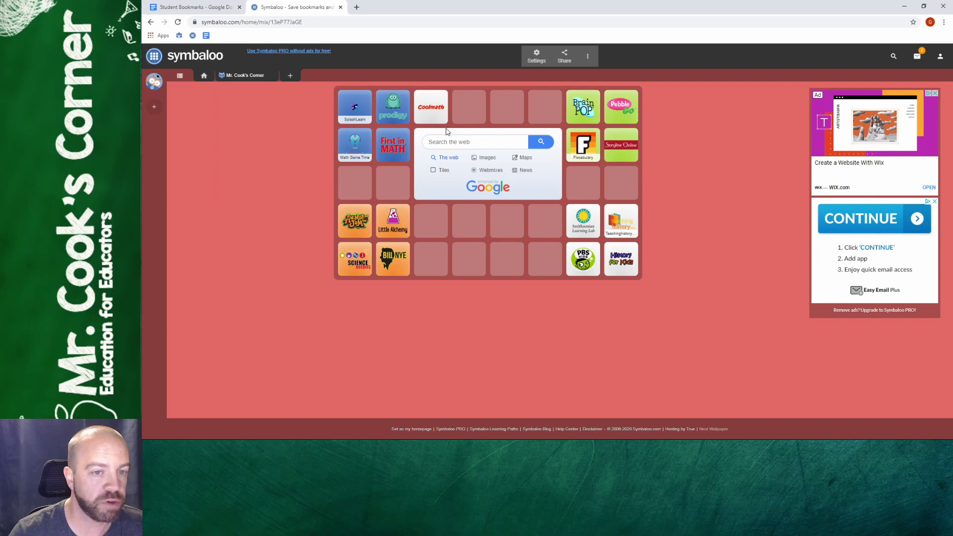
Make the Coolmath.com tile dark blue with its name shown, then remove it from the mix
{"action": "right_click", "coordinate": [427, 105]}
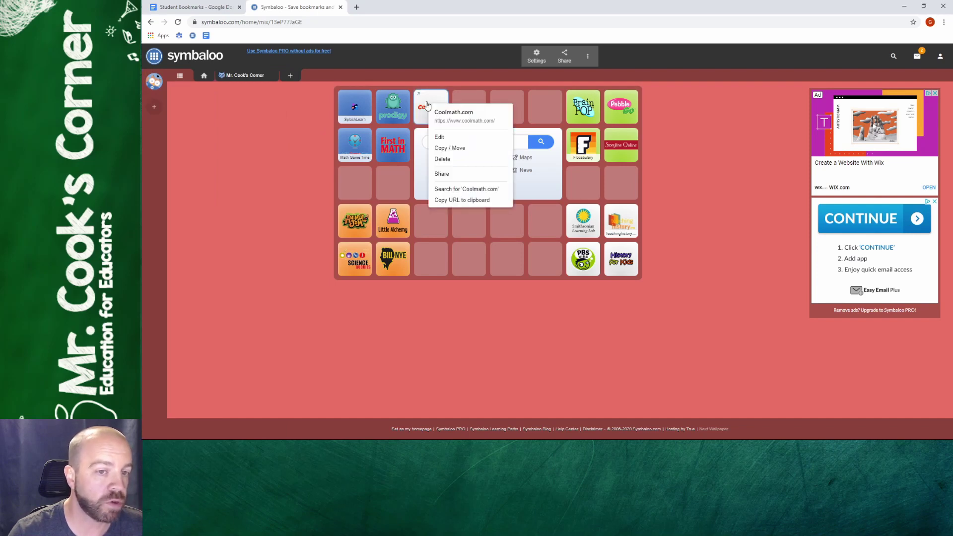
{"action": "left_click", "coordinate": [439, 137]}
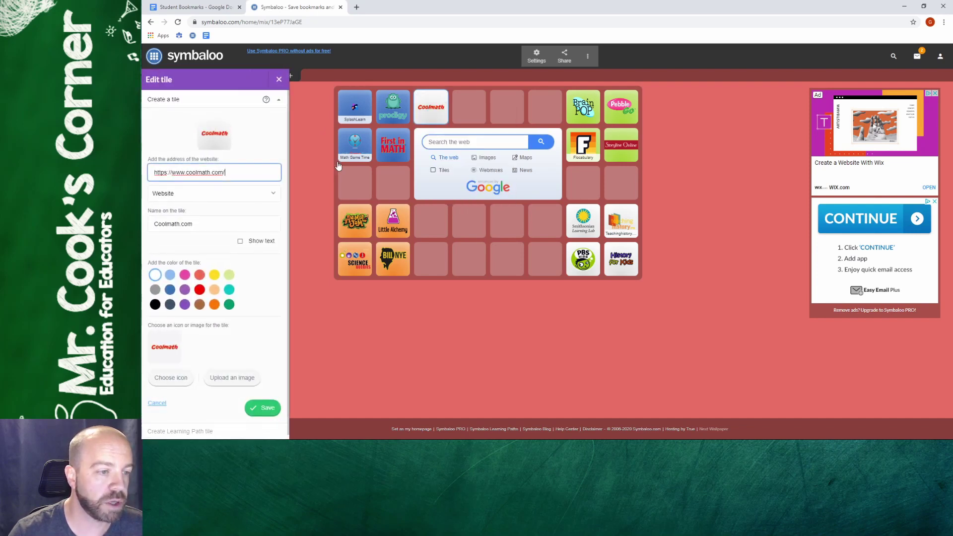
{"action": "left_click", "coordinate": [170, 288]}
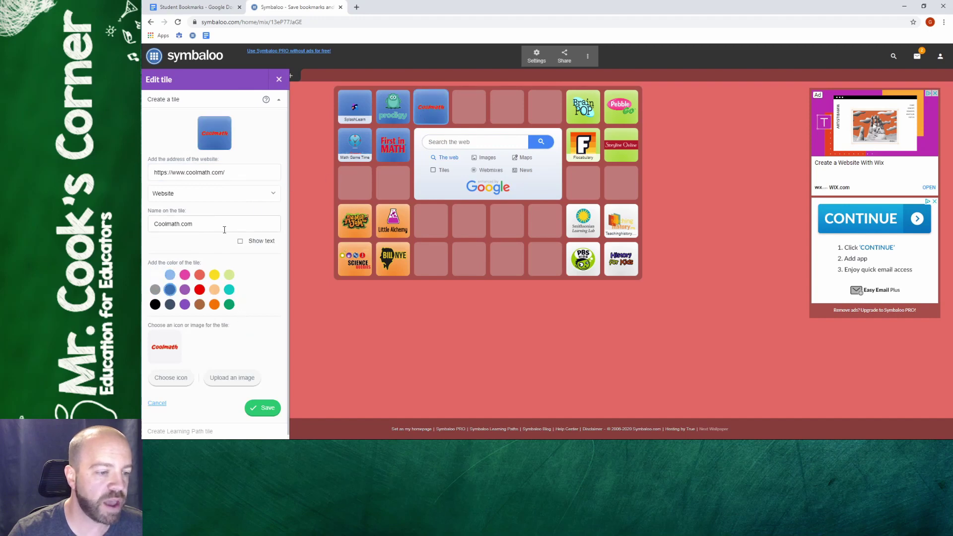
{"action": "left_click", "coordinate": [240, 241]}
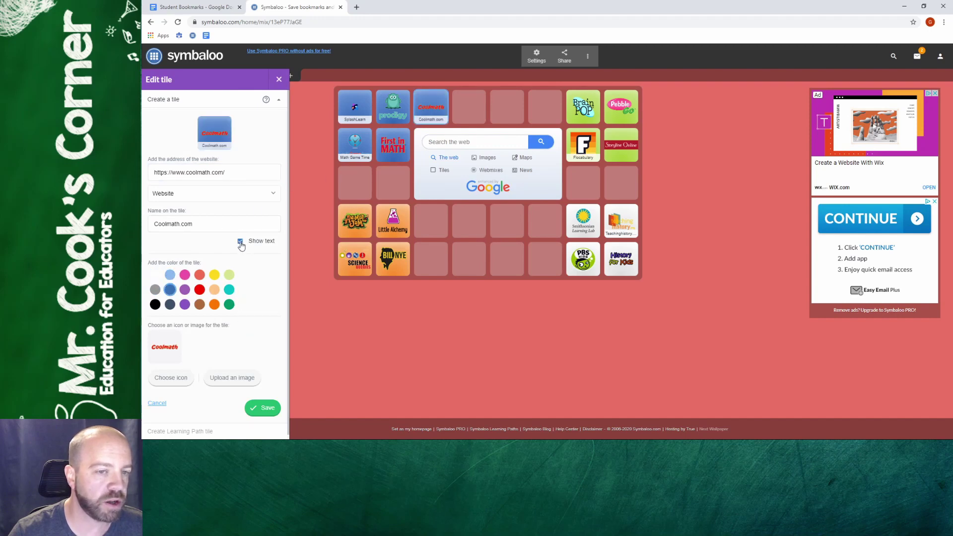
{"action": "left_click", "coordinate": [263, 406]}
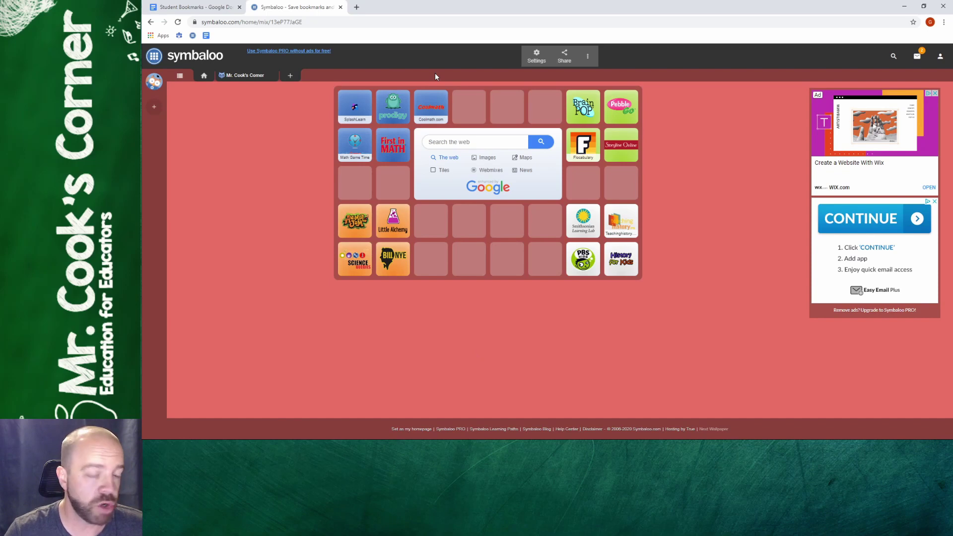
{"action": "right_click", "coordinate": [428, 112]}
{"action": "left_click", "coordinate": [451, 168]}
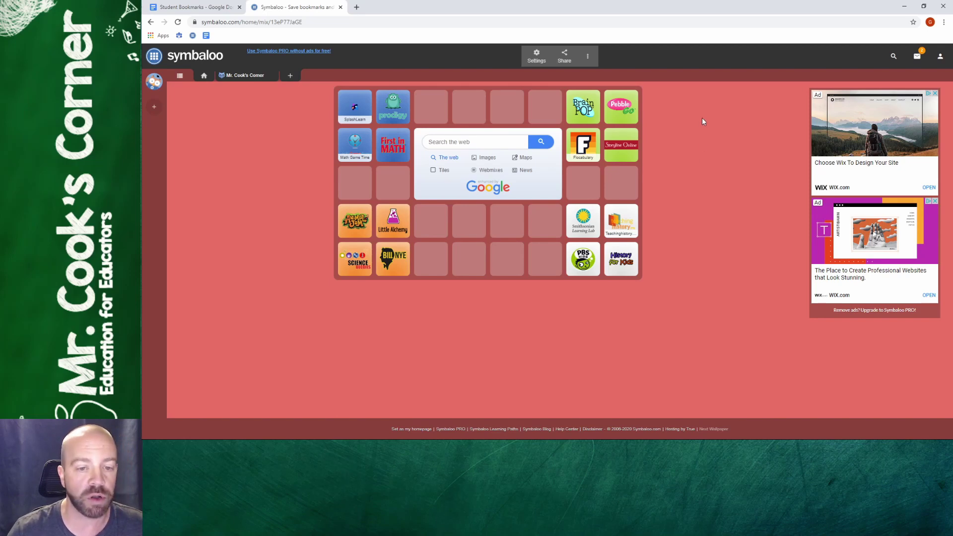
Set the centre search box to SafeSearch by Symbaloo in account Preferences
{"action": "left_click", "coordinate": [940, 59]}
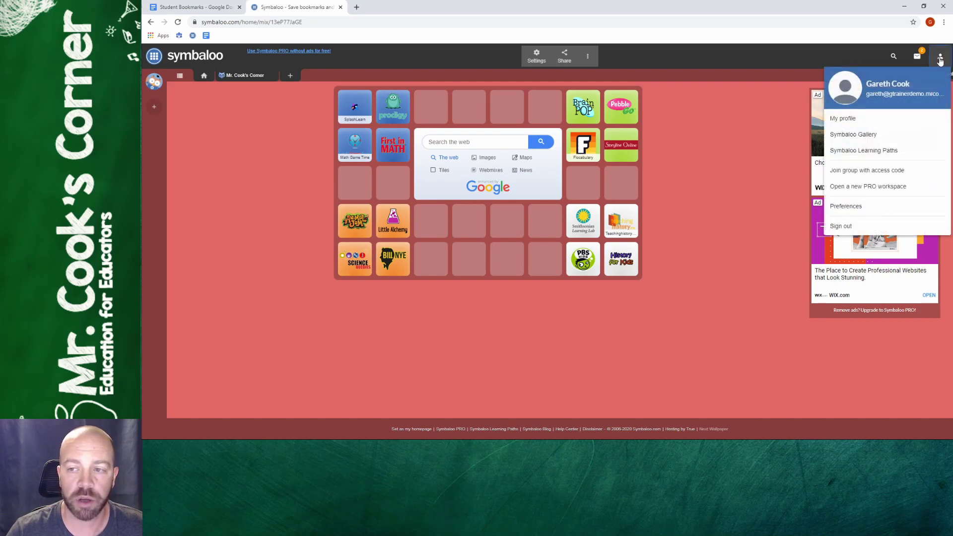
{"action": "left_click", "coordinate": [849, 208]}
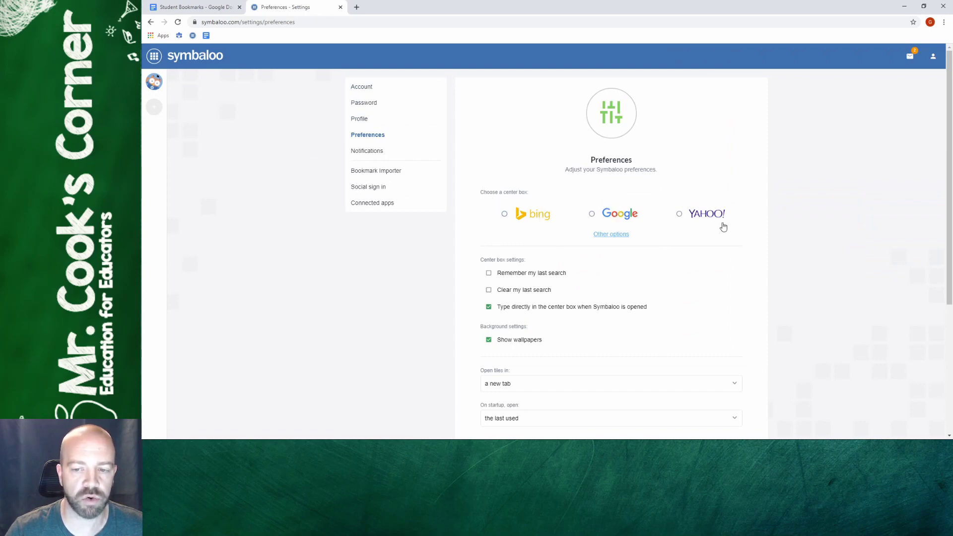
{"action": "left_click", "coordinate": [608, 235]}
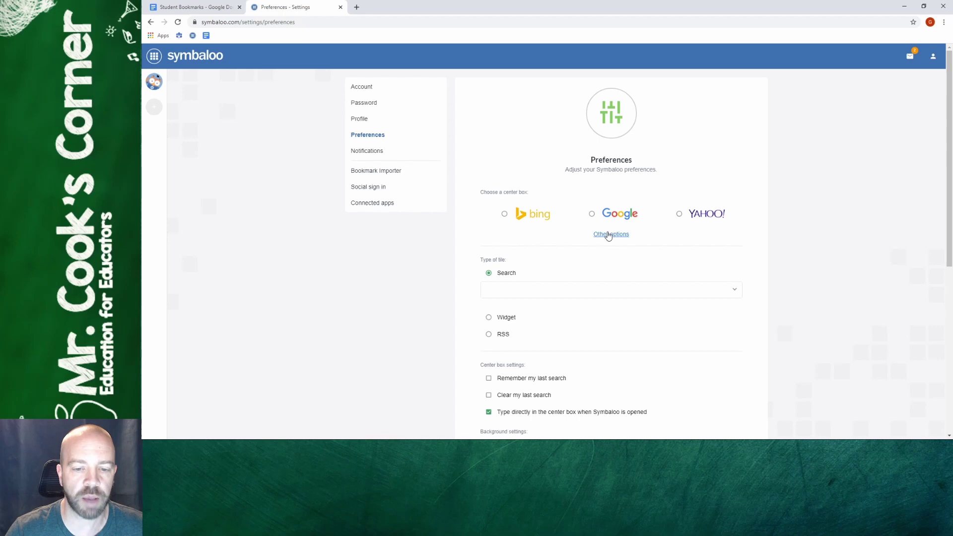
{"action": "scroll", "coordinate": [608, 235], "scroll_direction": "down", "scroll_amount": 3}
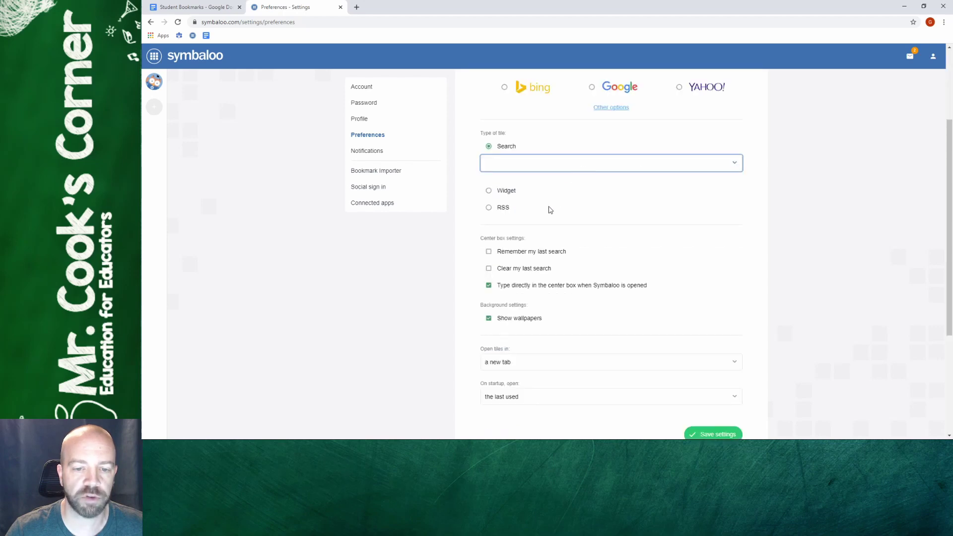
{"action": "scroll", "coordinate": [604, 235], "scroll_direction": "up", "scroll_amount": 3}
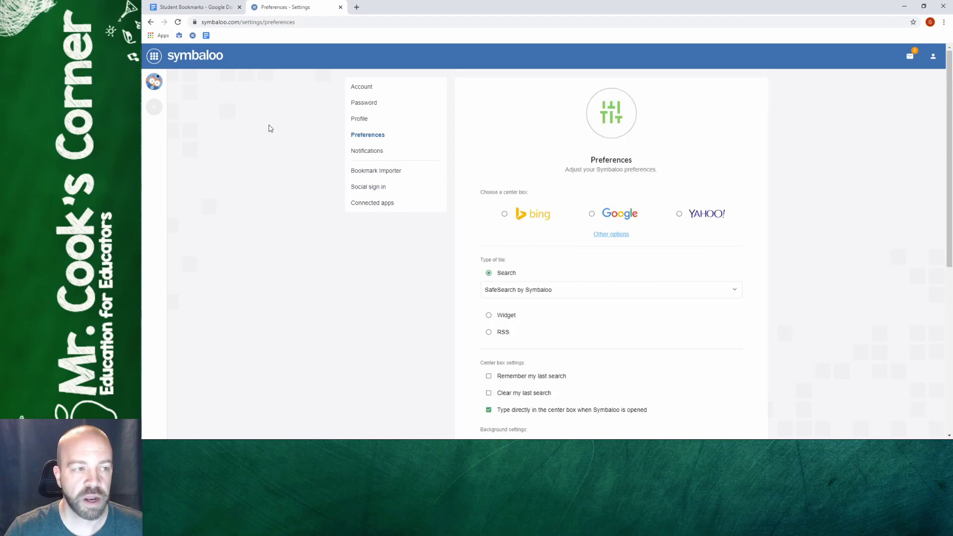
{"action": "left_click", "coordinate": [204, 61]}
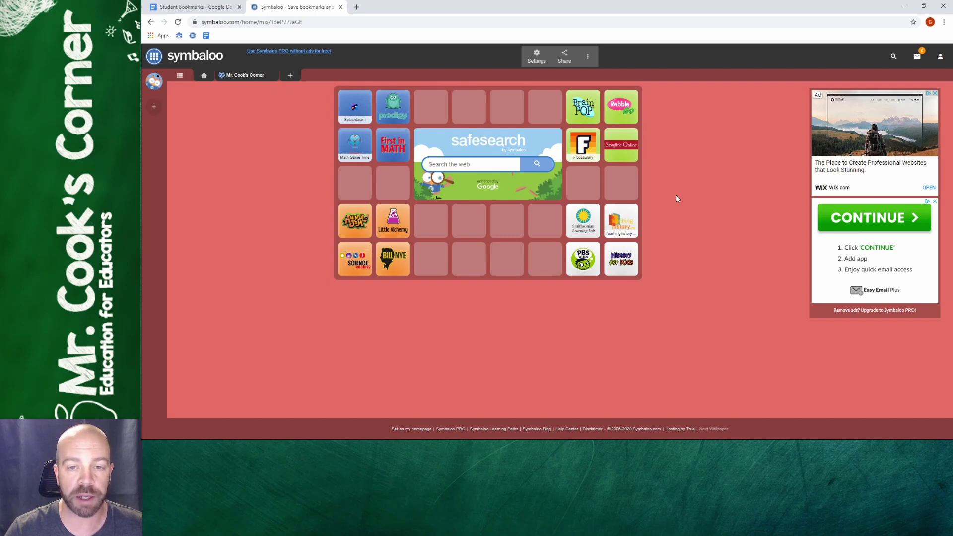
Share Mr. Cook's Corner publicly so it appears in the Symbaloo Gallery
{"action": "left_click", "coordinate": [565, 59]}
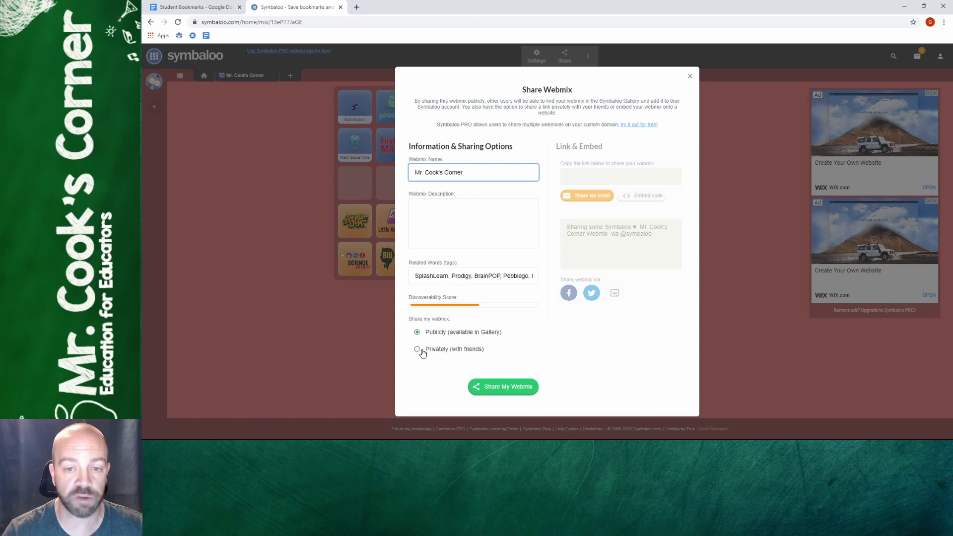
{"action": "left_click", "coordinate": [504, 389]}
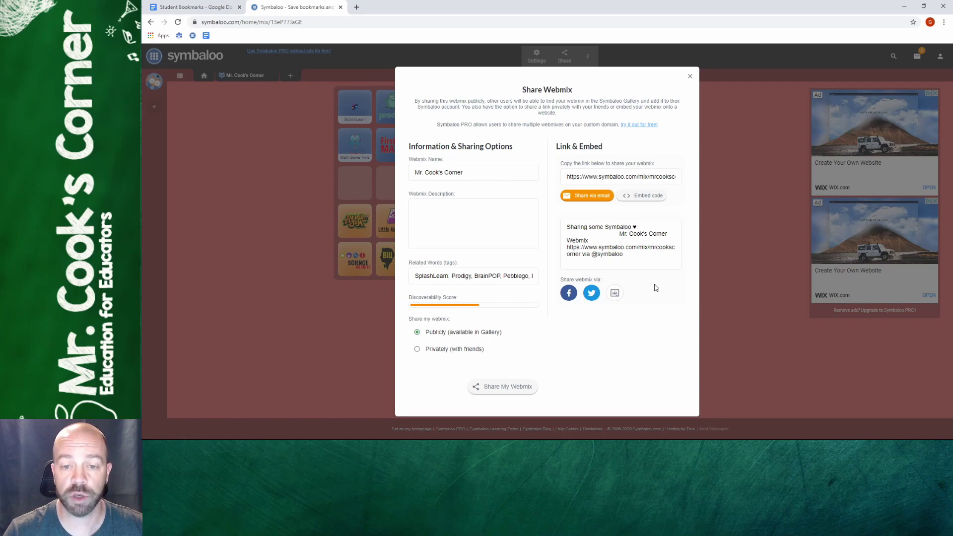
{"action": "left_click", "coordinate": [603, 177]}
{"action": "key", "text": "ctrl+c"}
{"action": "key", "text": "ctrl+t"}
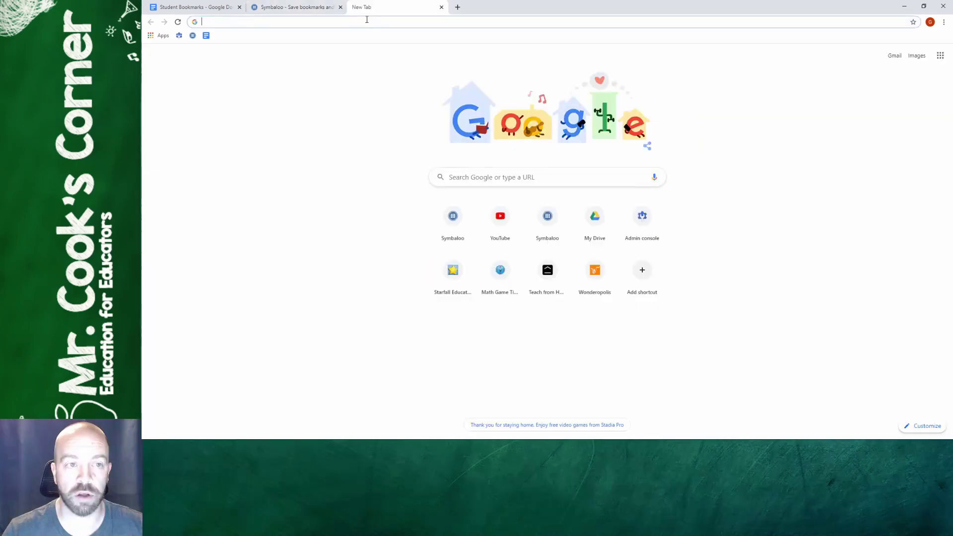
{"action": "key", "text": "ctrl+v"}
{"action": "key", "text": "Return"}
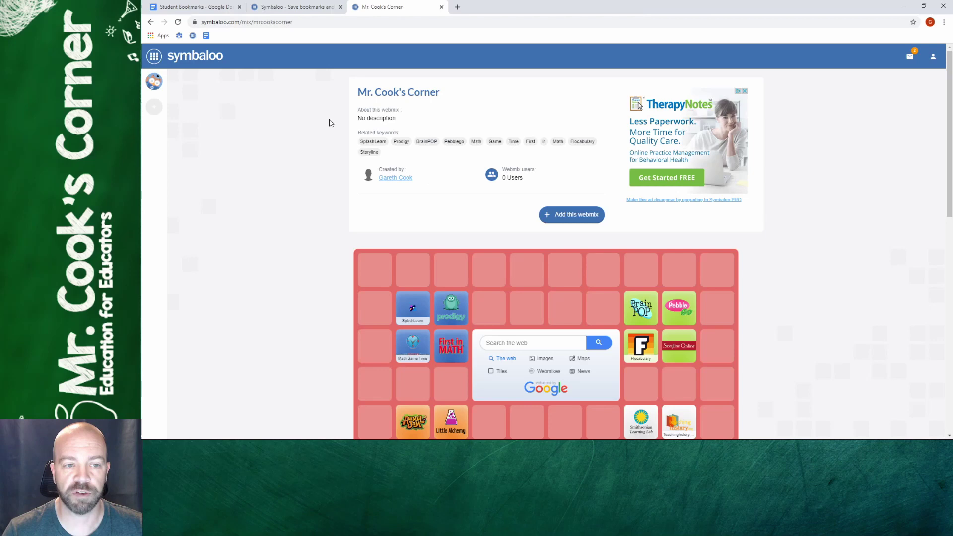
{"action": "scroll", "coordinate": [281, 122], "scroll_direction": "down", "scroll_amount": 2}
{"action": "scroll", "coordinate": [280, 121], "scroll_direction": "down", "scroll_amount": 1}
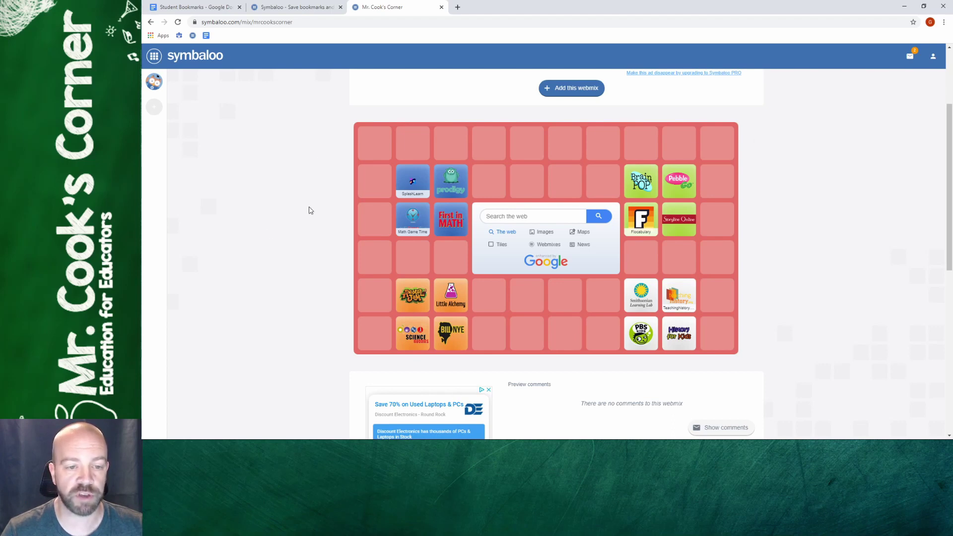
{"action": "key", "text": "ctrl+w"}
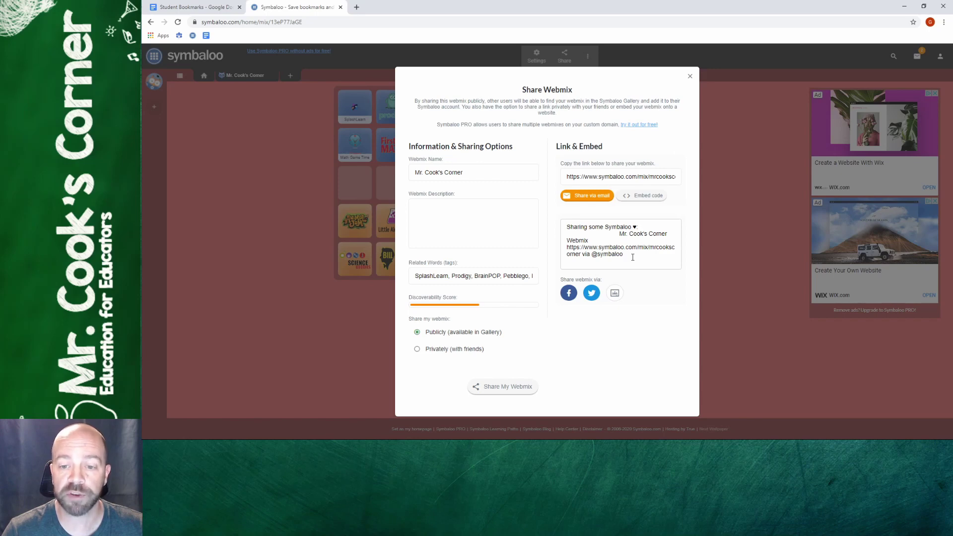
Generate the webmix iframe embed code with a green background and select all of it
{"action": "left_click", "coordinate": [648, 197]}
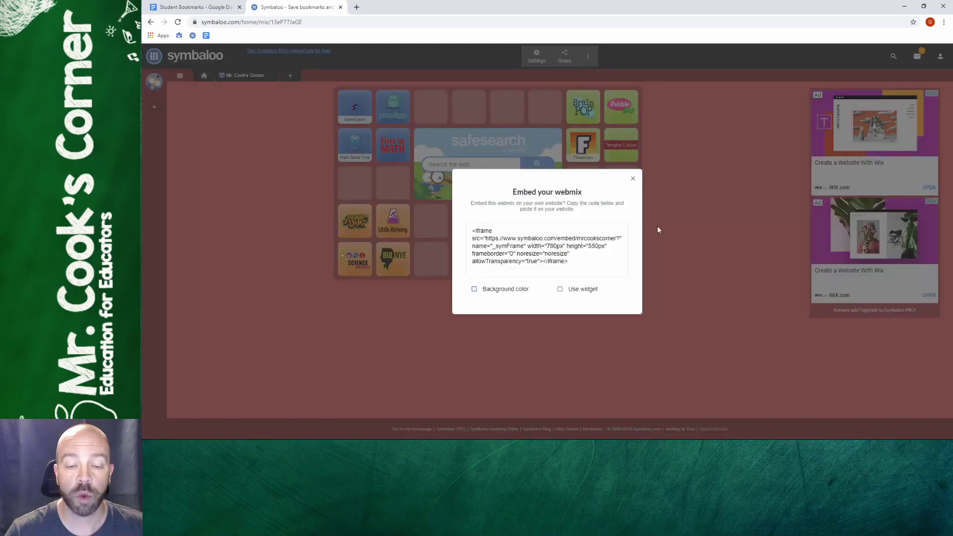
{"action": "left_click", "coordinate": [474, 290]}
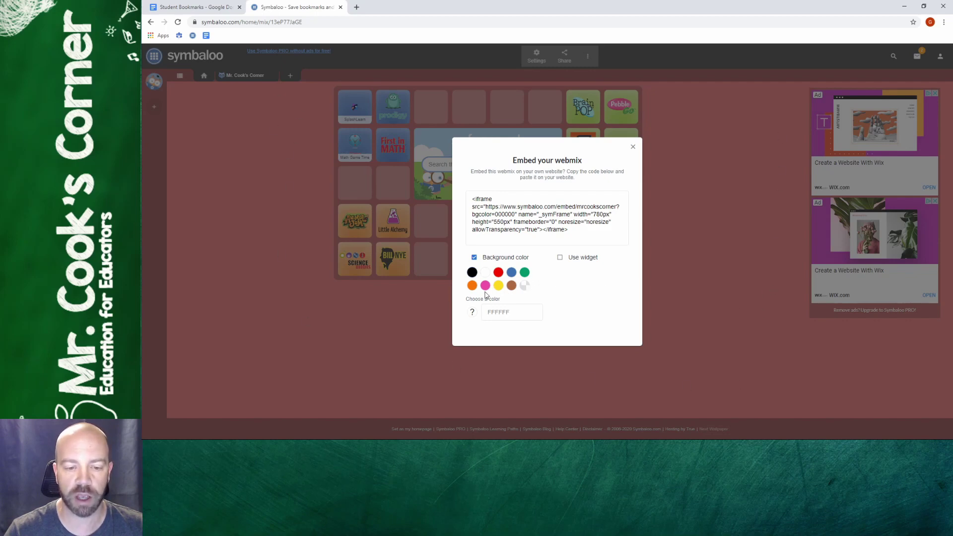
{"action": "left_click", "coordinate": [525, 272]}
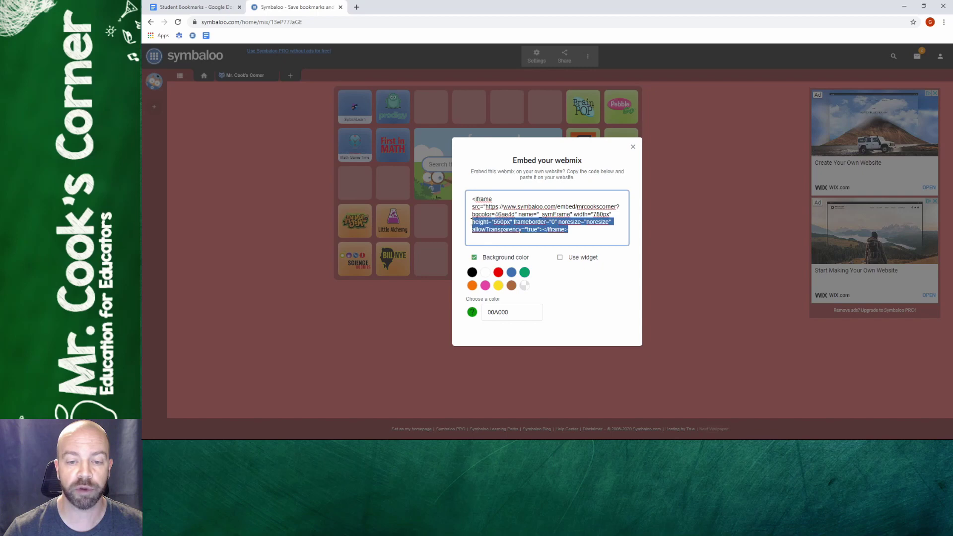
{"action": "left_click_drag", "start_coordinate": [471, 222], "coordinate": [464, 201]}
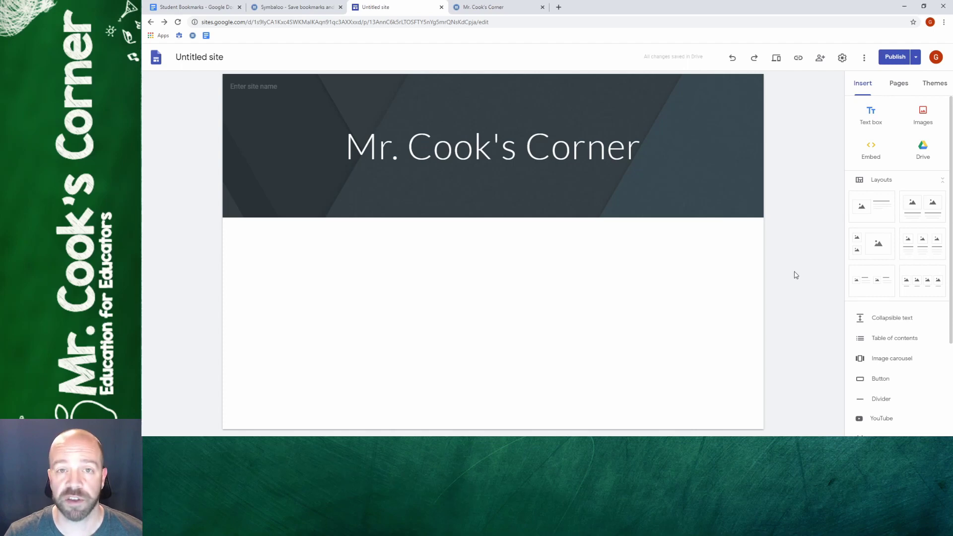
Paste the Symbaloo iframe code as an embed and insert it on the Home page
{"action": "left_click", "coordinate": [868, 153]}
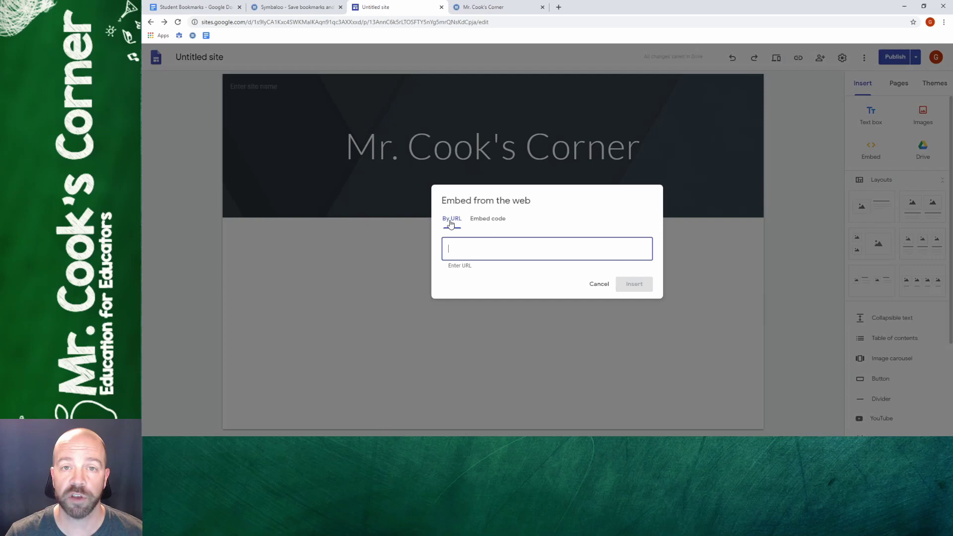
{"action": "left_click", "coordinate": [486, 218]}
{"action": "key", "text": "ctrl+v"}
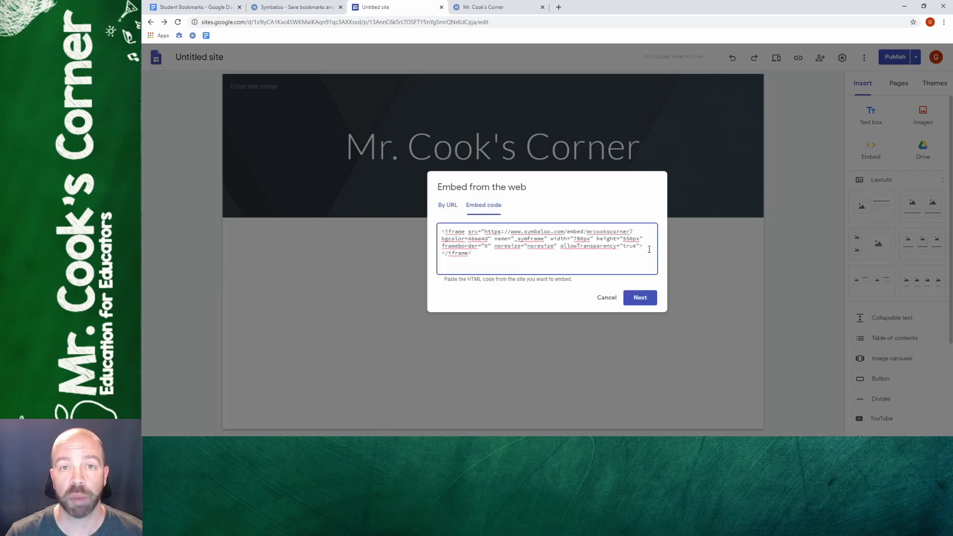
{"action": "left_click", "coordinate": [640, 297]}
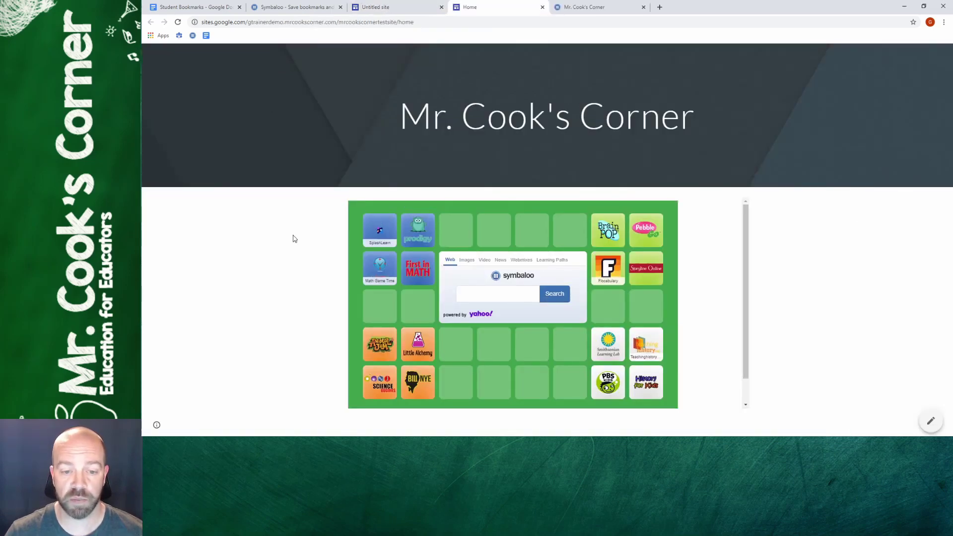
Type 'htgtgr' in the embedded search box, open the Prodigy tile, then close its tab
{"action": "left_click", "coordinate": [482, 293]}
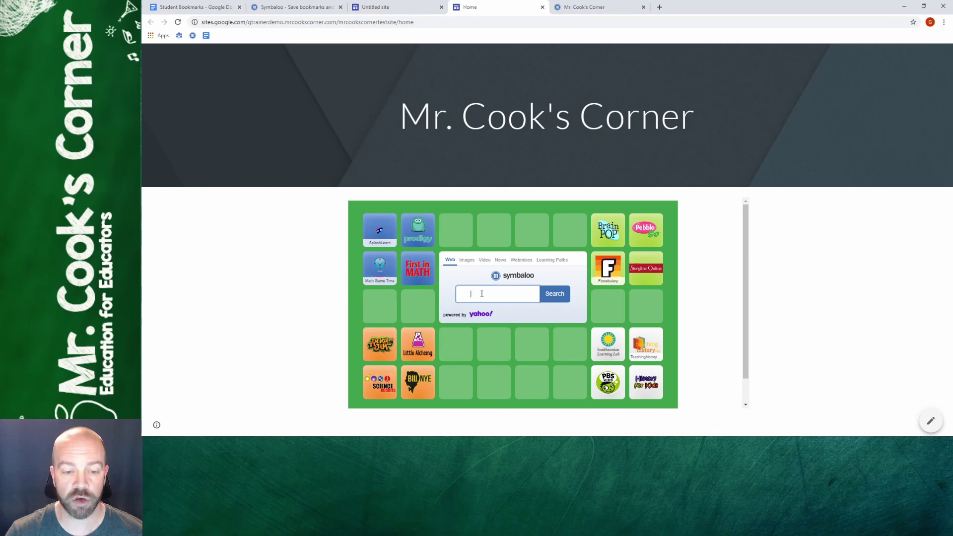
{"action": "type", "text": "htgtgr"}
{"action": "left_click", "coordinate": [424, 247]}
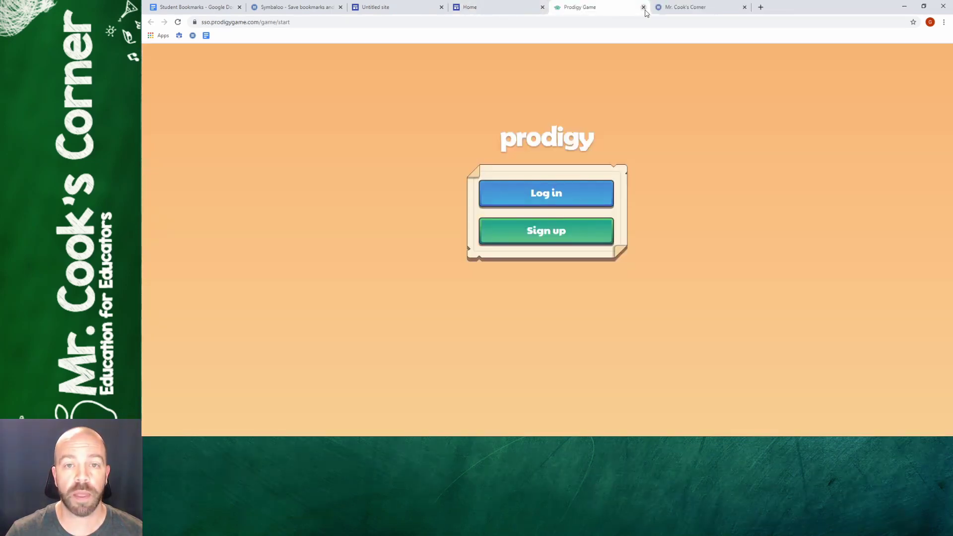
{"action": "left_click", "coordinate": [643, 7]}
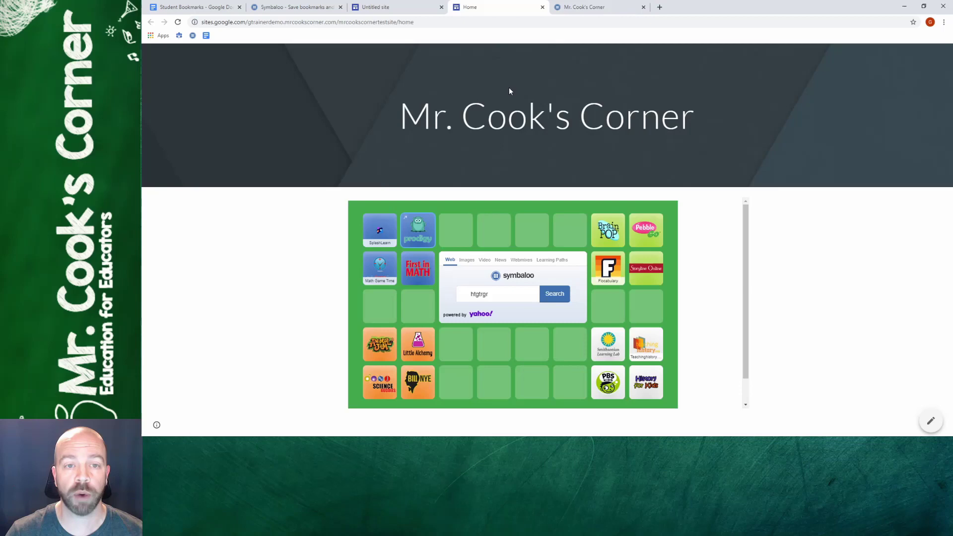